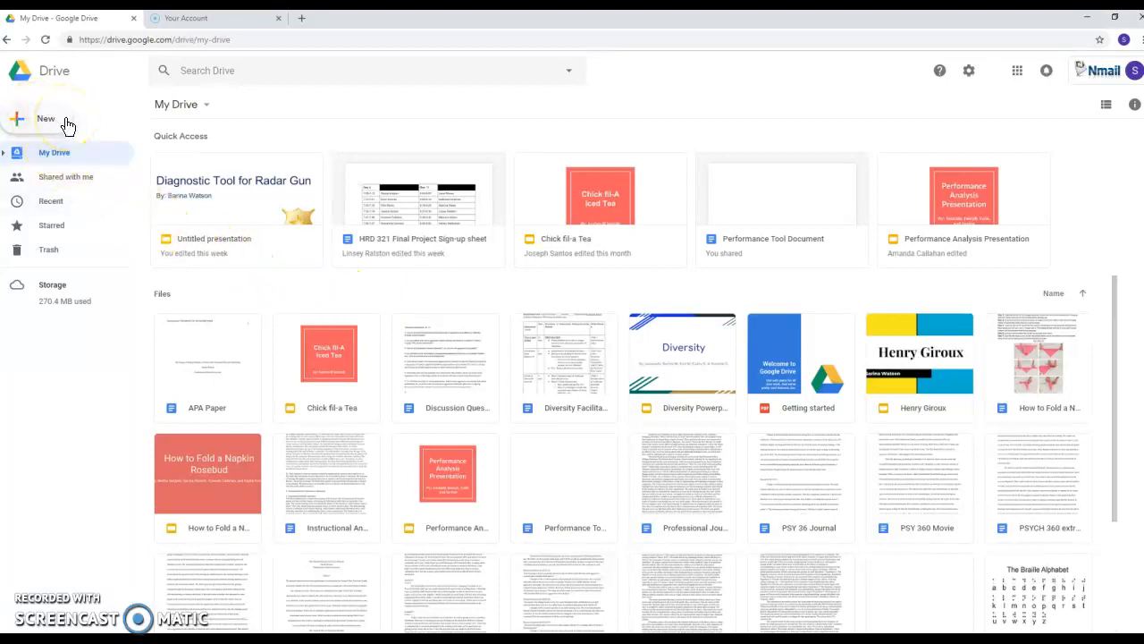
Step: Create a new blank Google Forms form from My Drive
left_click(67, 126)
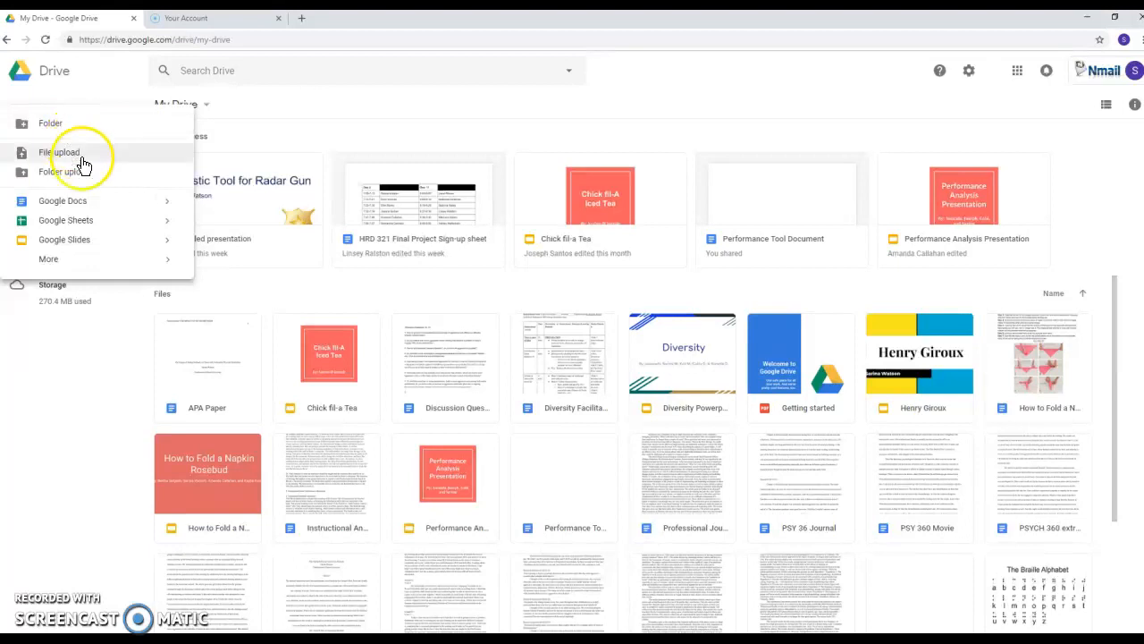
mouse_move(117, 260)
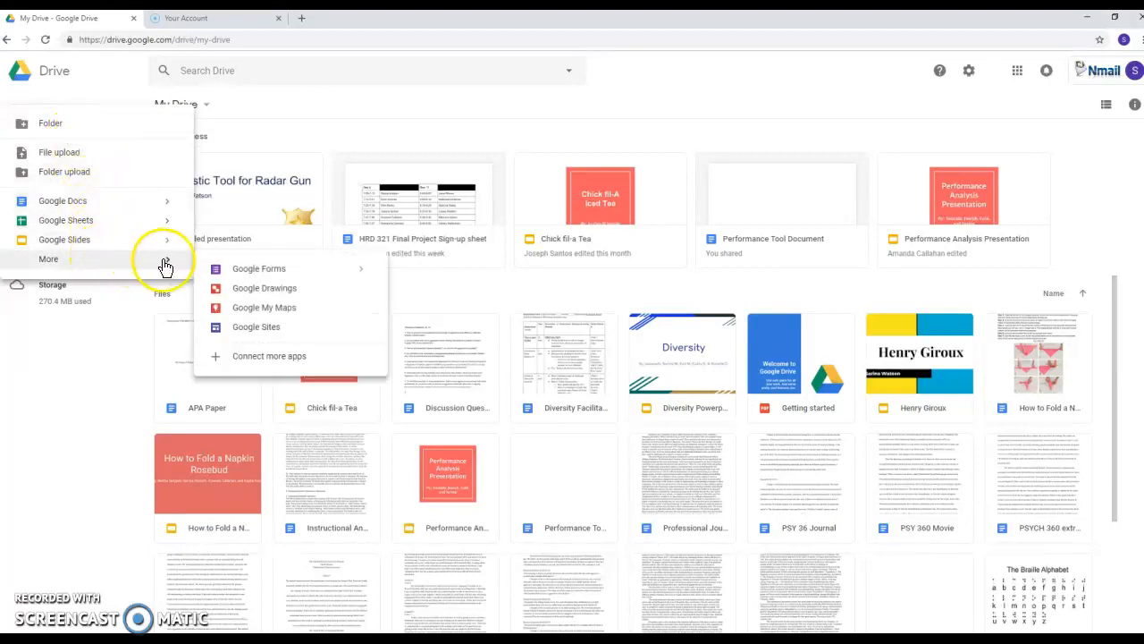
left_click(230, 271)
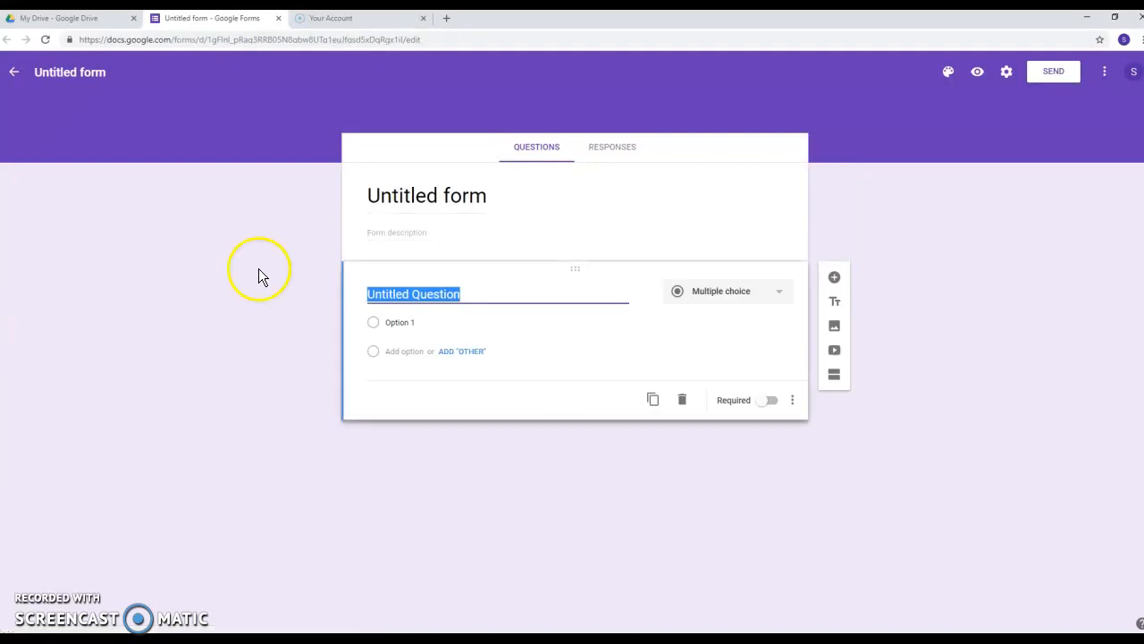
Step: Title the form "Species of Bears" and add the description "This is a quiz all about the different species of bears!"
left_click(677, 215)
left_click(582, 209)
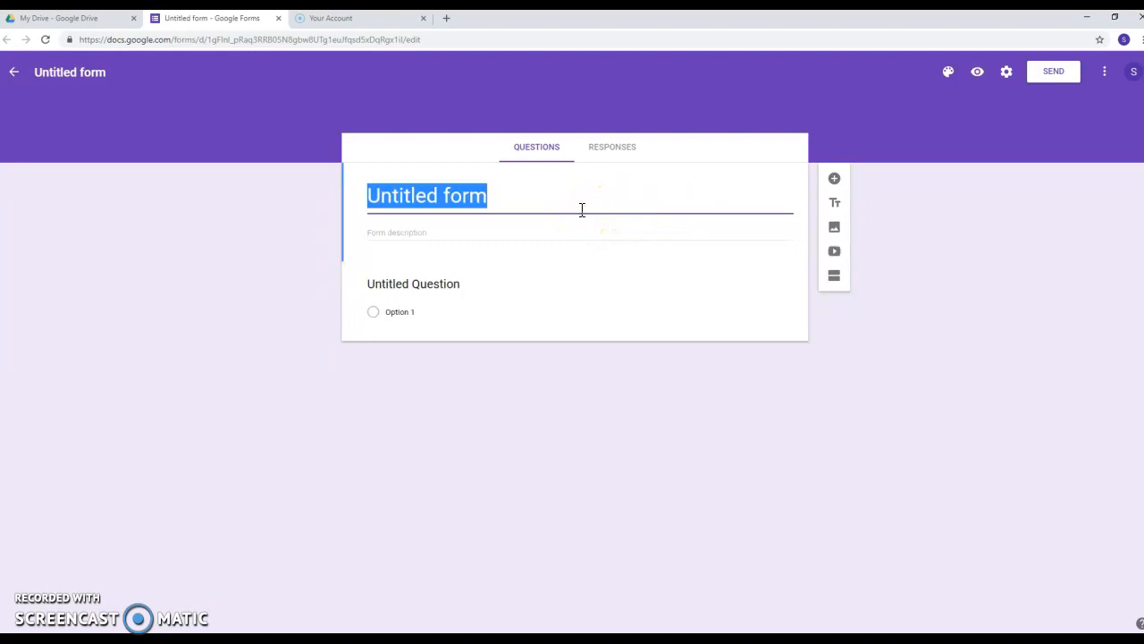
type("S")
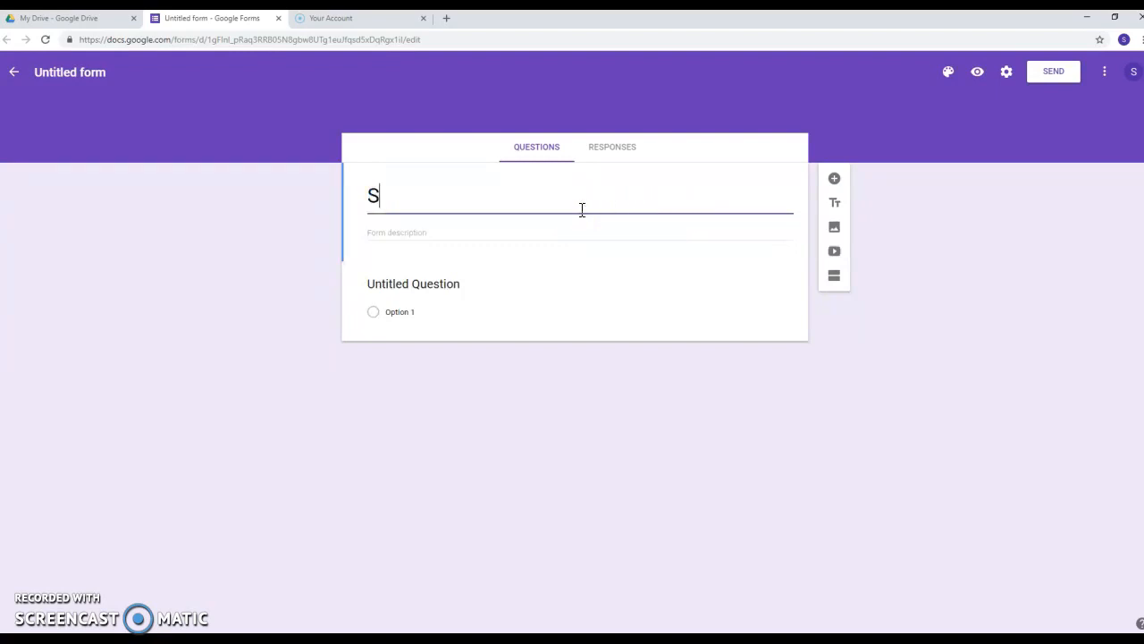
type("pecies of Bears")
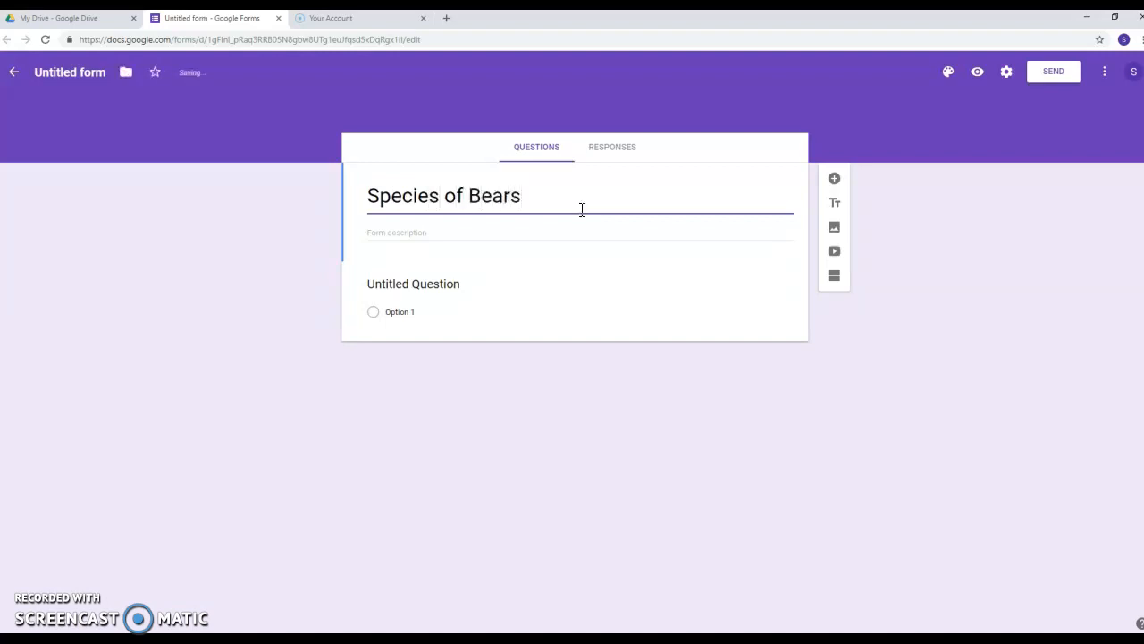
left_click(500, 228)
left_click(483, 234)
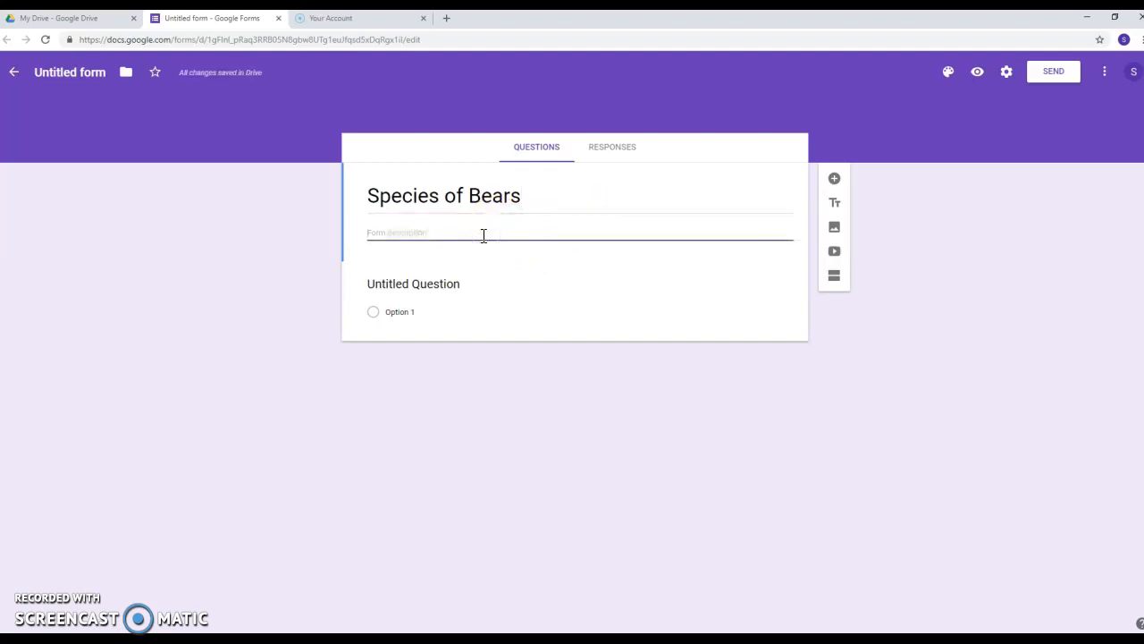
type("This is a quiz all about the different species of bears!")
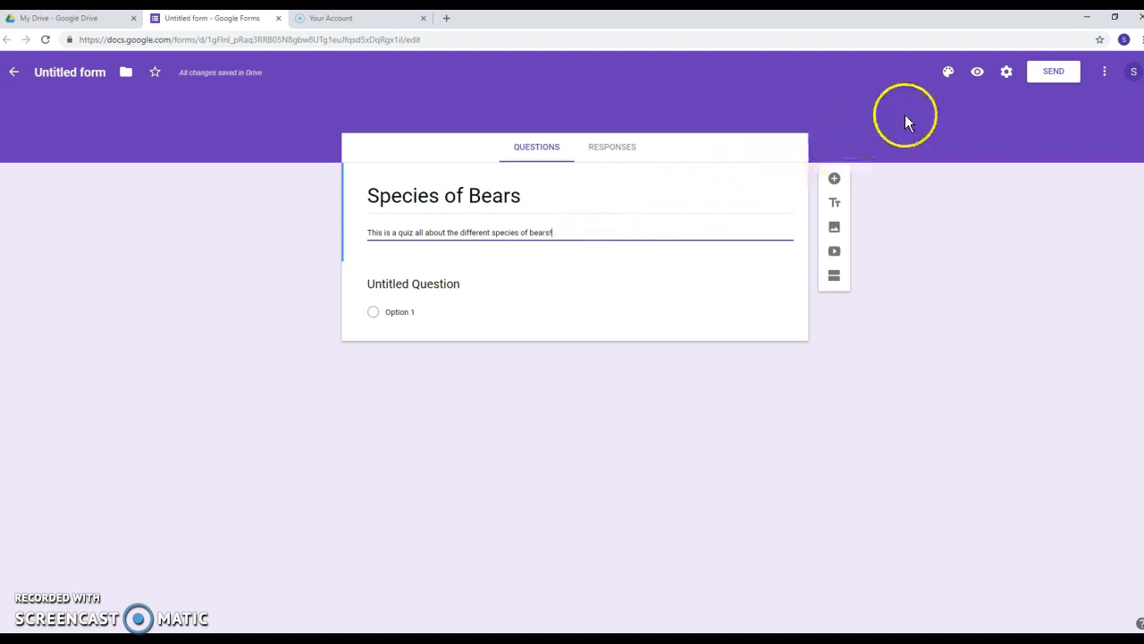
Step: Set the form's theme color to teal and choose the Basic font style
left_click(952, 80)
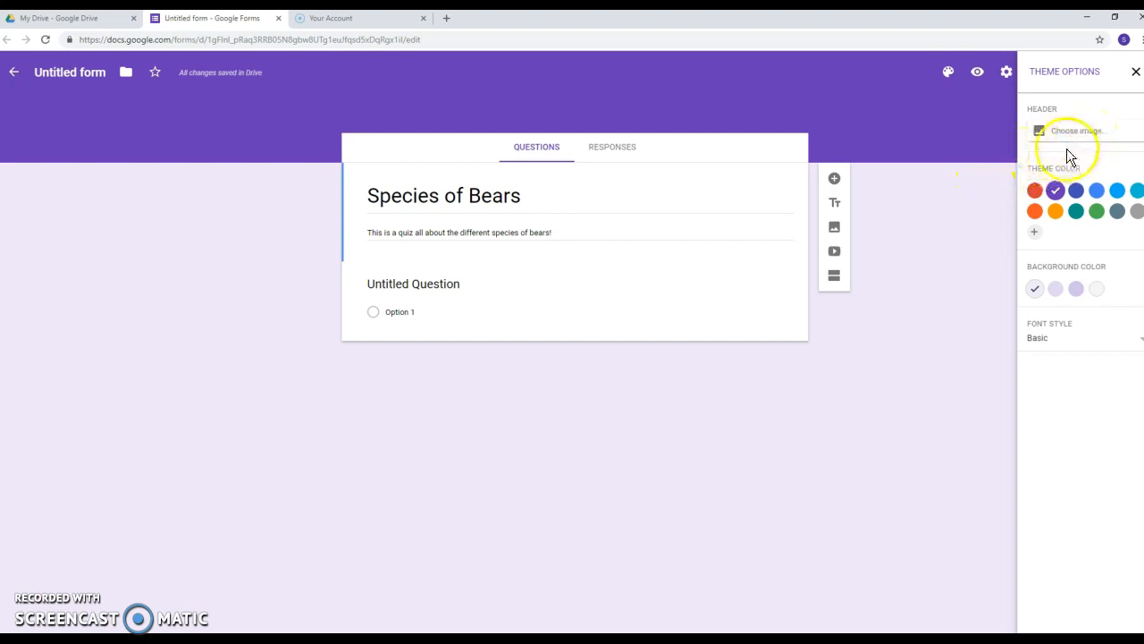
left_click(1076, 212)
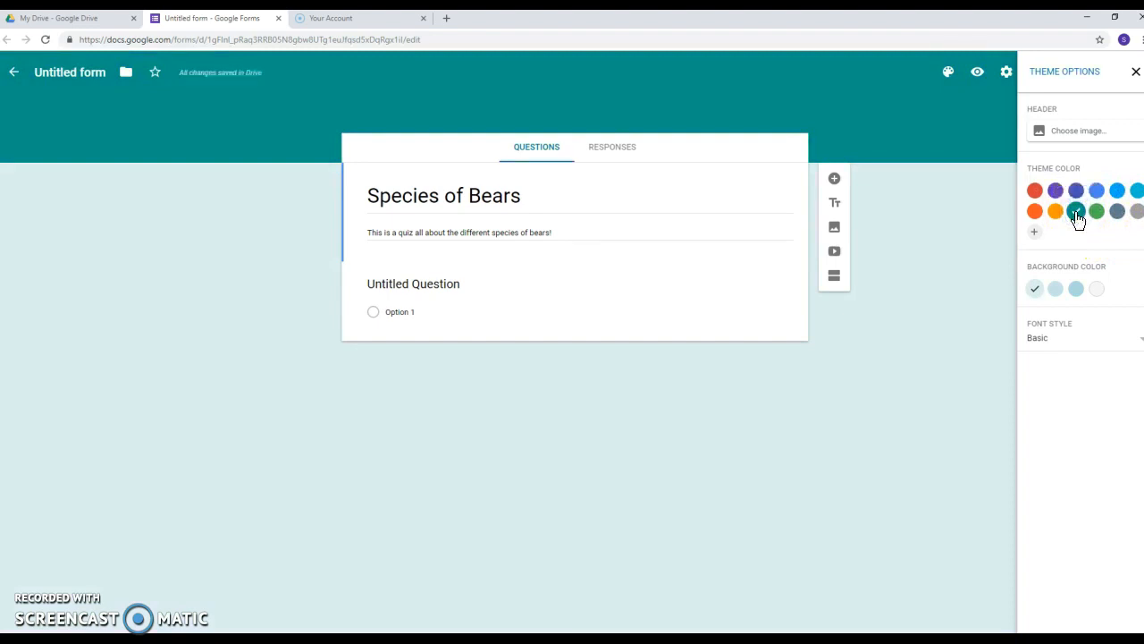
left_click(1056, 347)
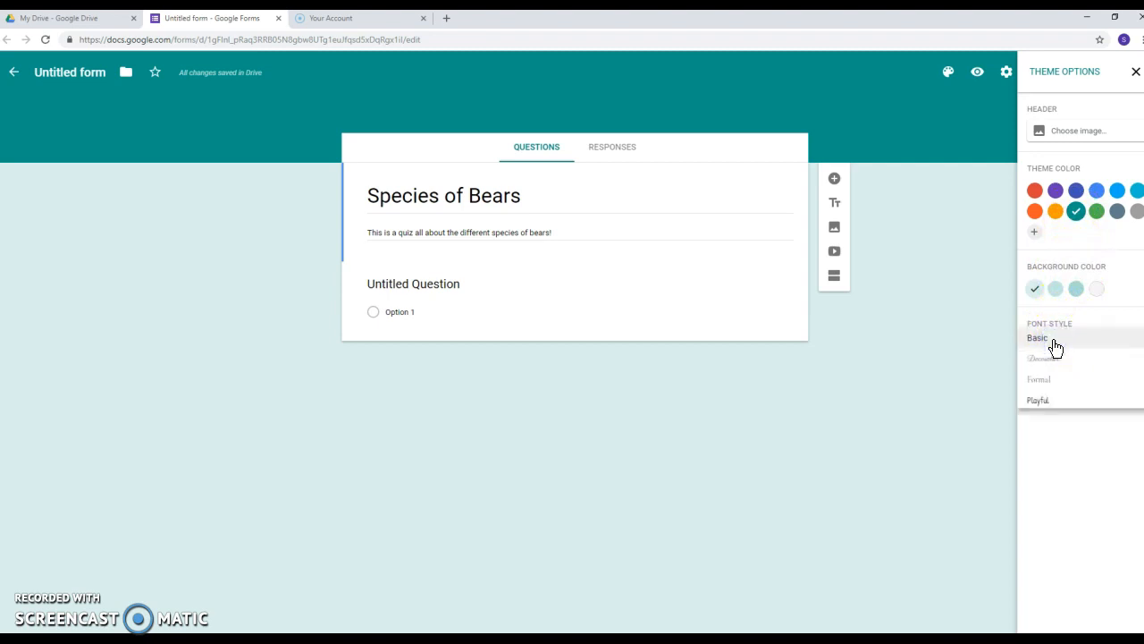
left_click(1055, 345)
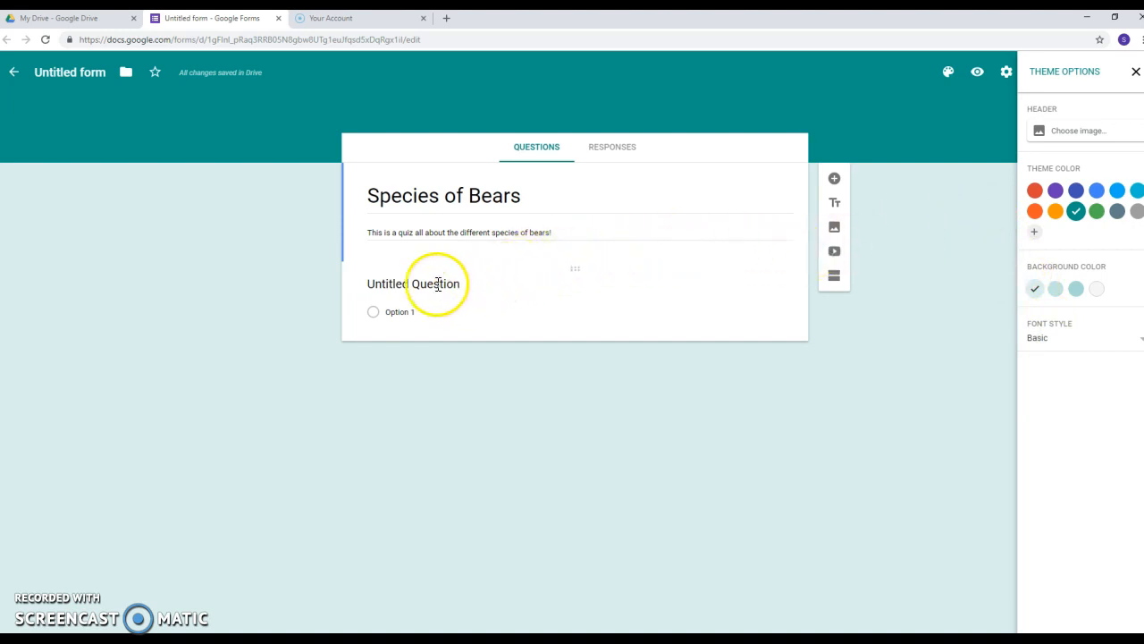
Step: Word the first question as "Which is a species of bear?" and choose Multiple choice as its type
left_click(437, 284)
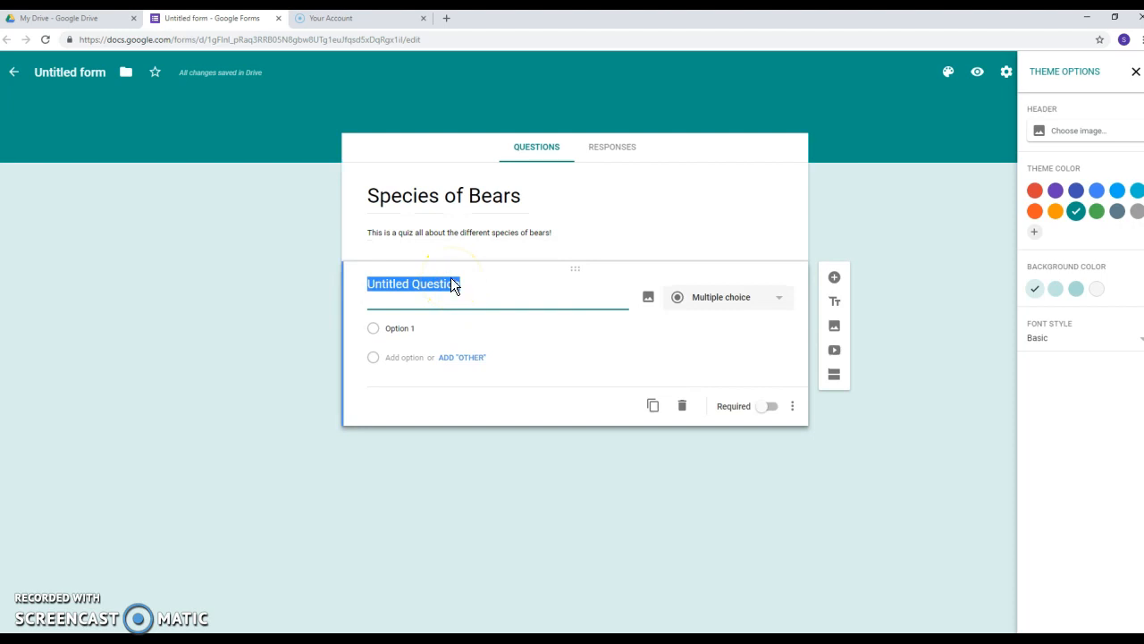
type("Which is ")
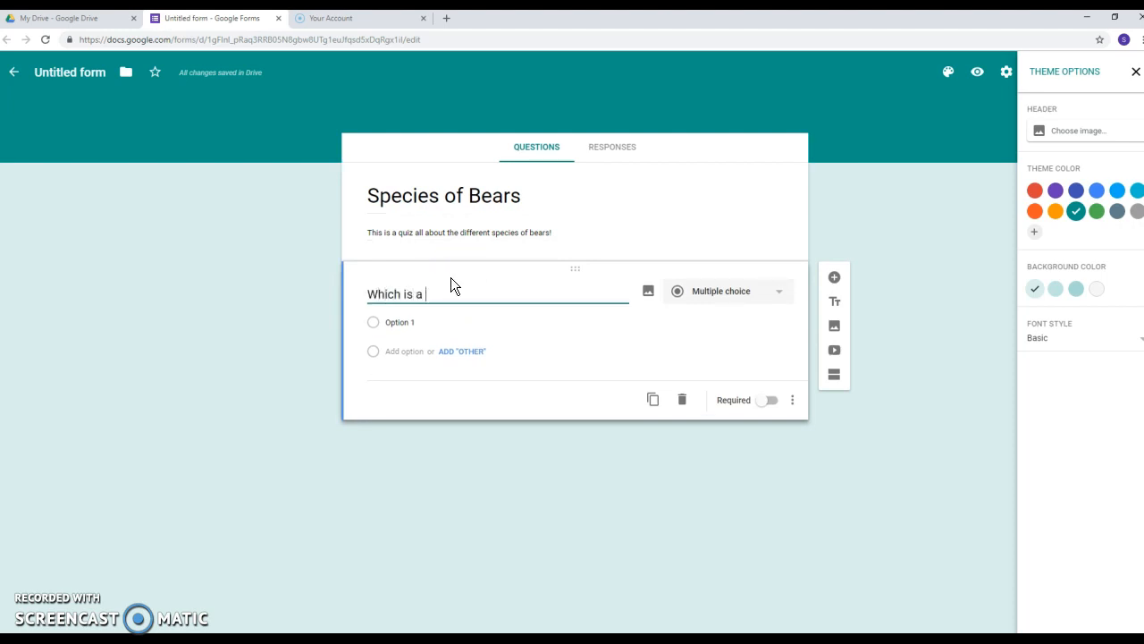
type("a species of bear?")
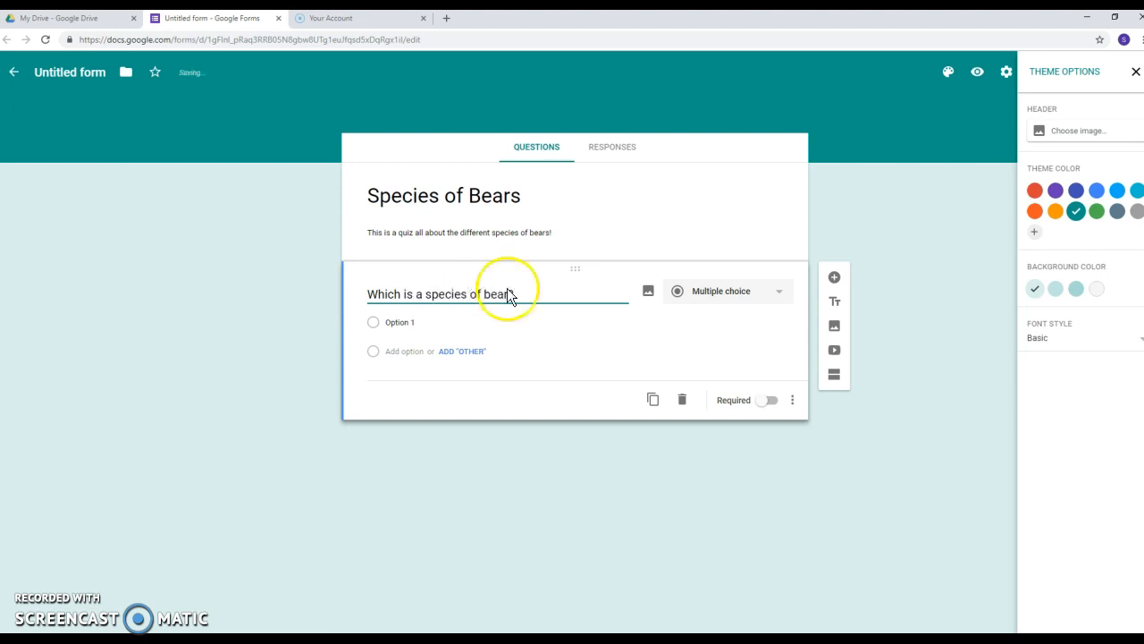
left_click(784, 304)
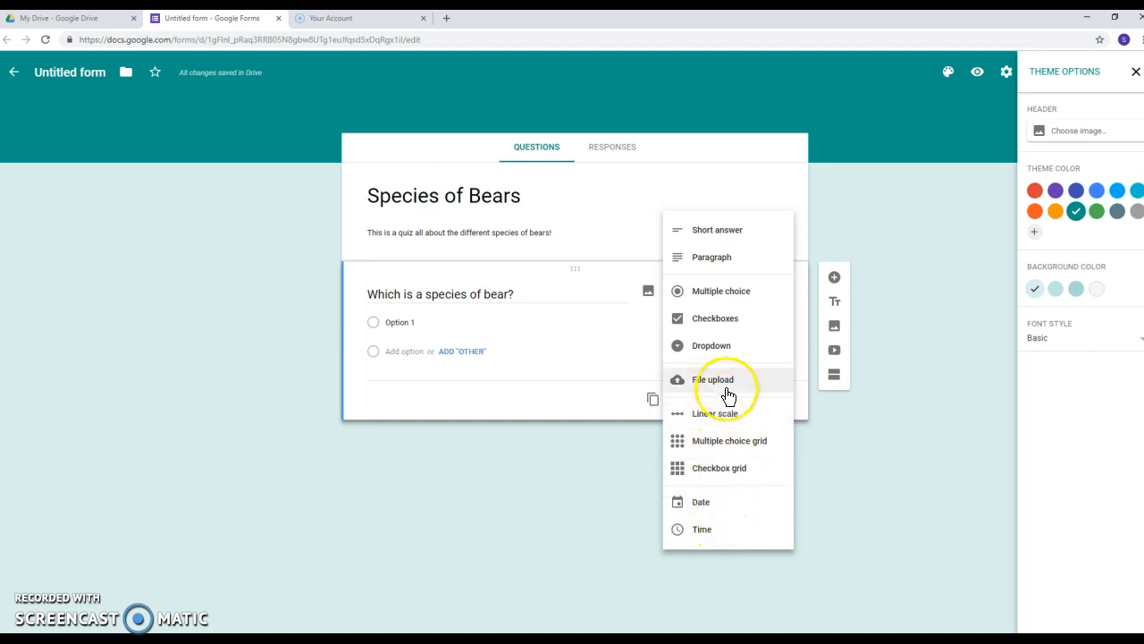
left_click(715, 295)
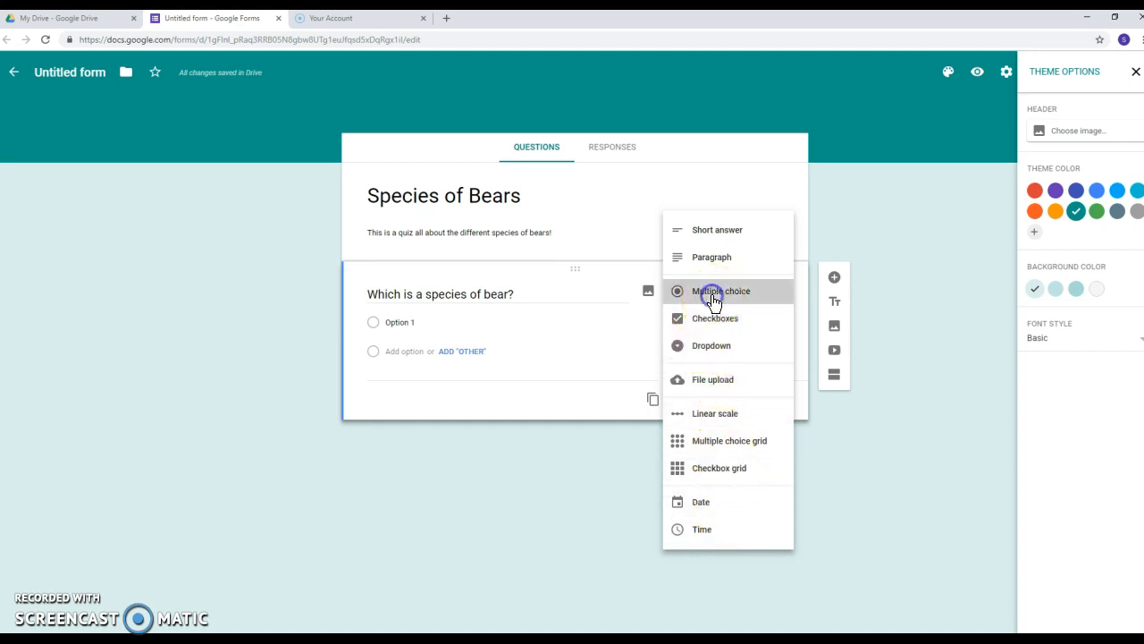
Step: Enter "Panda Bear" and "Winnie the Pooh" as the first two answer options of the bear species question
left_click(416, 322)
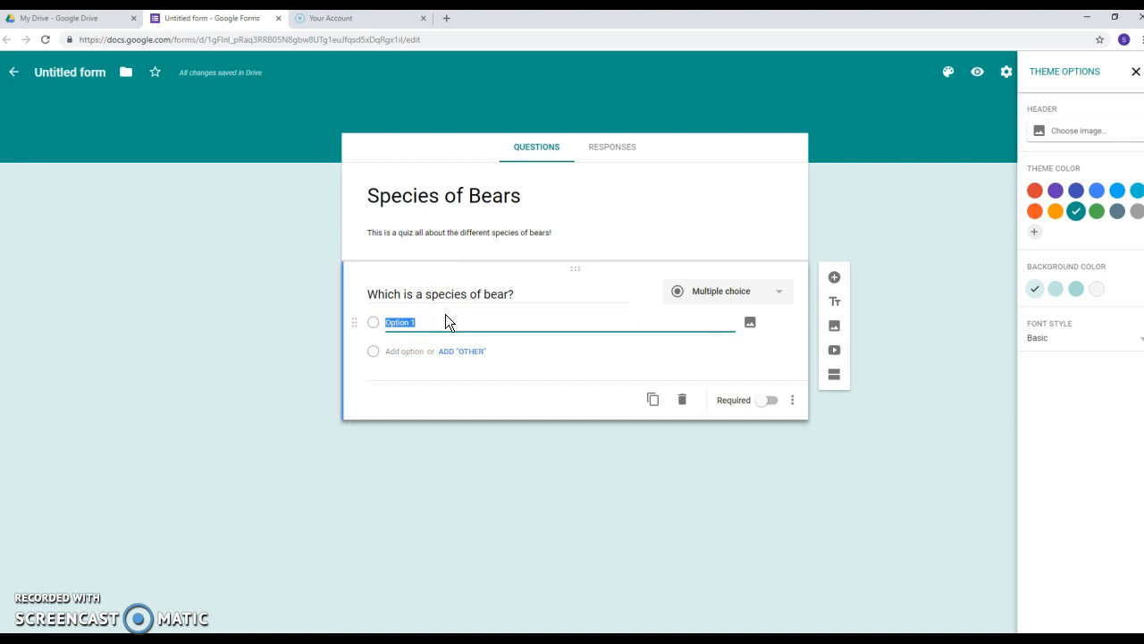
type("Panda Bear")
left_click(453, 353)
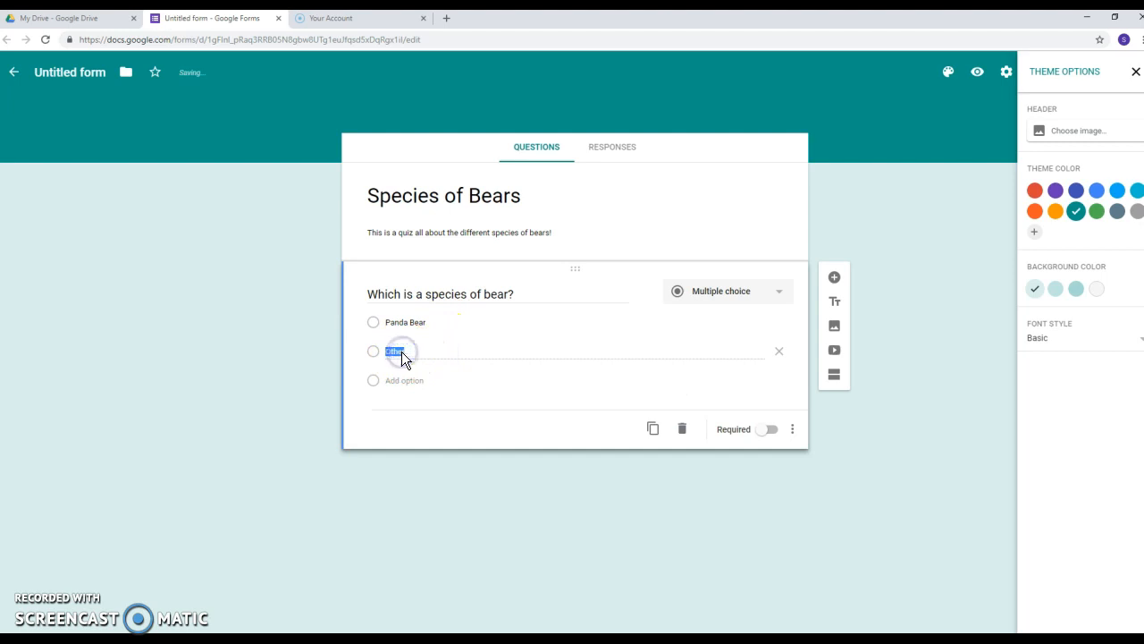
left_click(407, 380)
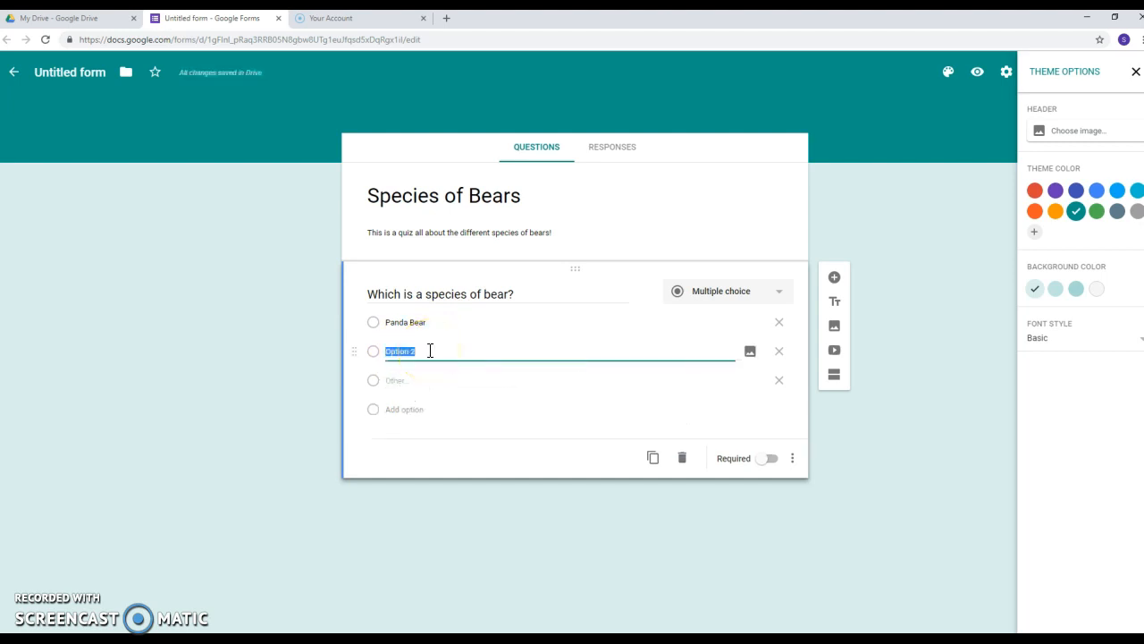
type("Wi")
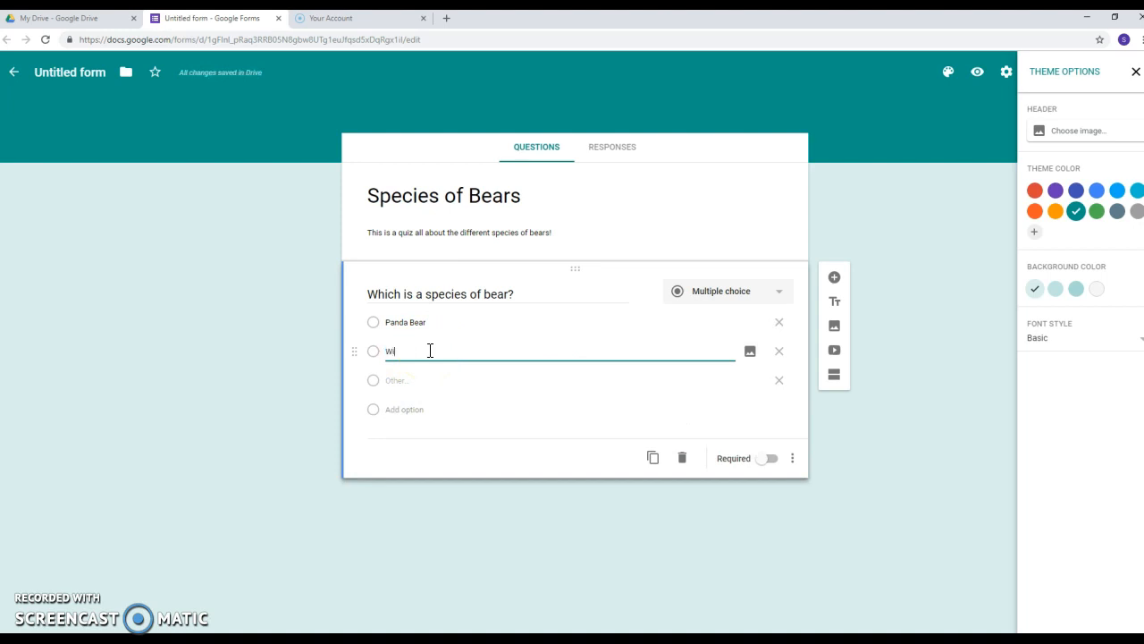
type("nnie the Pooh")
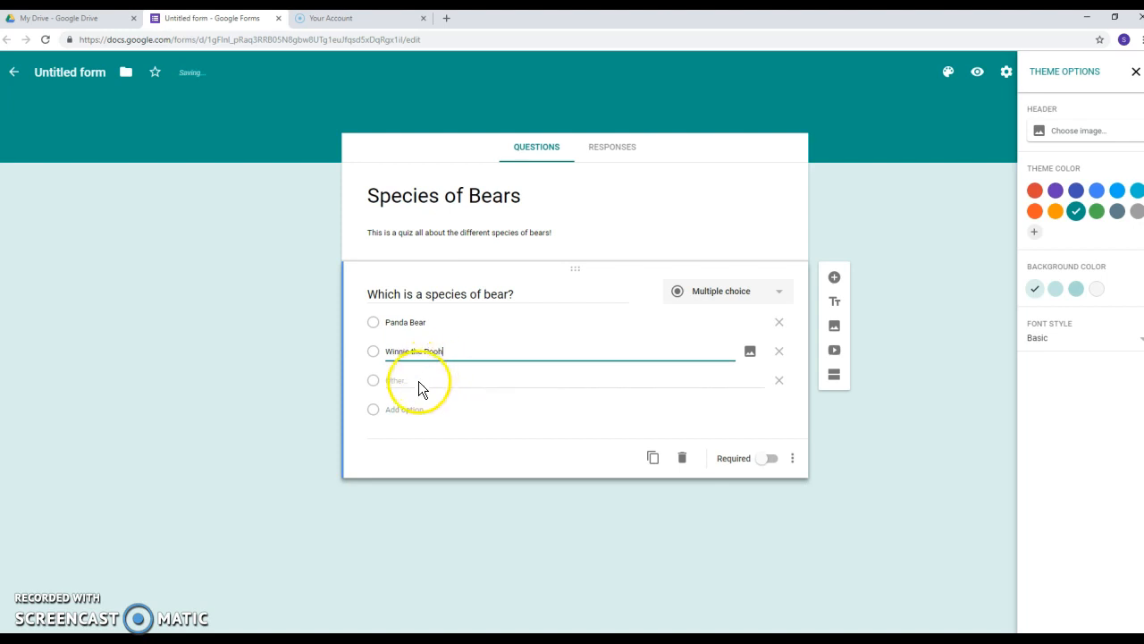
Step: Add "Yogi Bear" and "Care Bear" as the third and fourth answer options
left_click(393, 404)
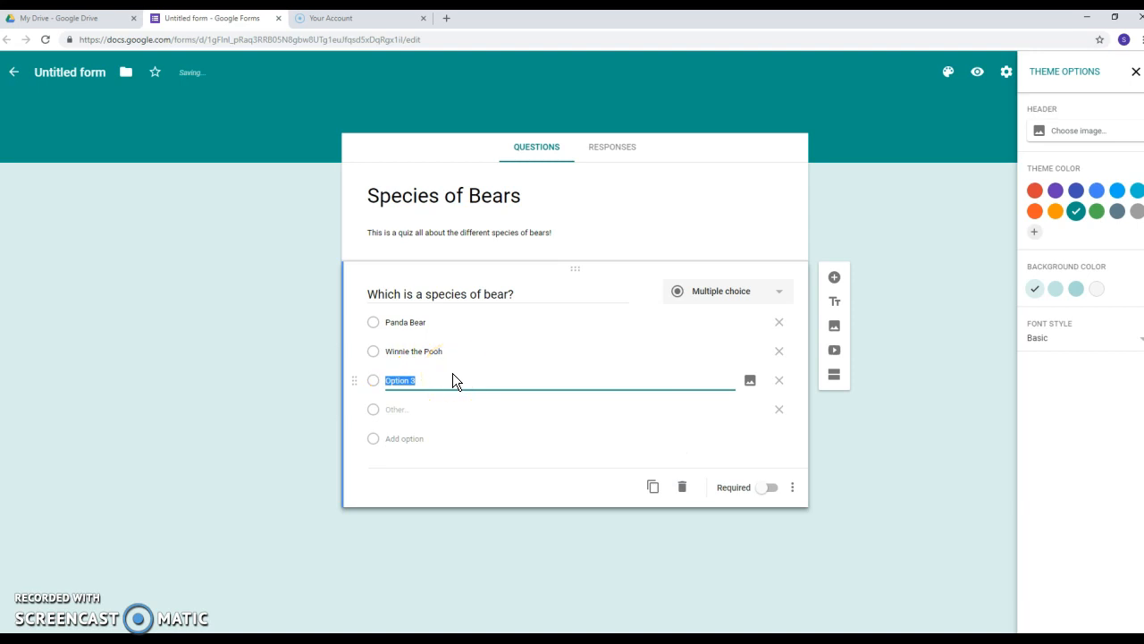
type("Yogi Bear")
left_click(406, 438)
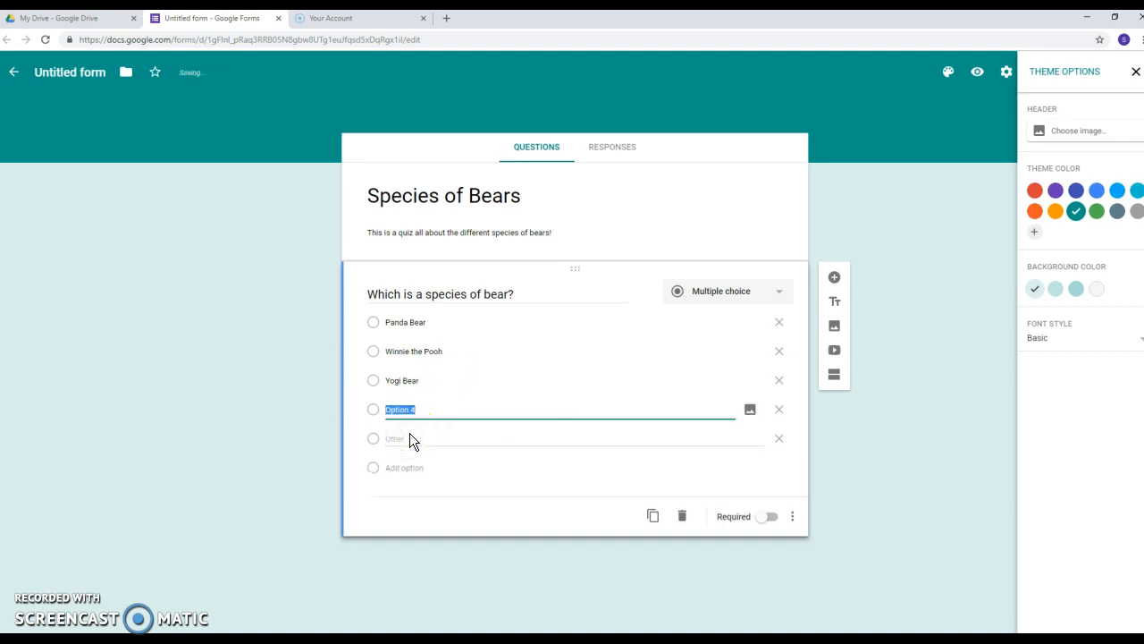
type("G")
type("are Bear")
Step: Remove the "Other" option from the first question and make the question required
left_click(778, 439)
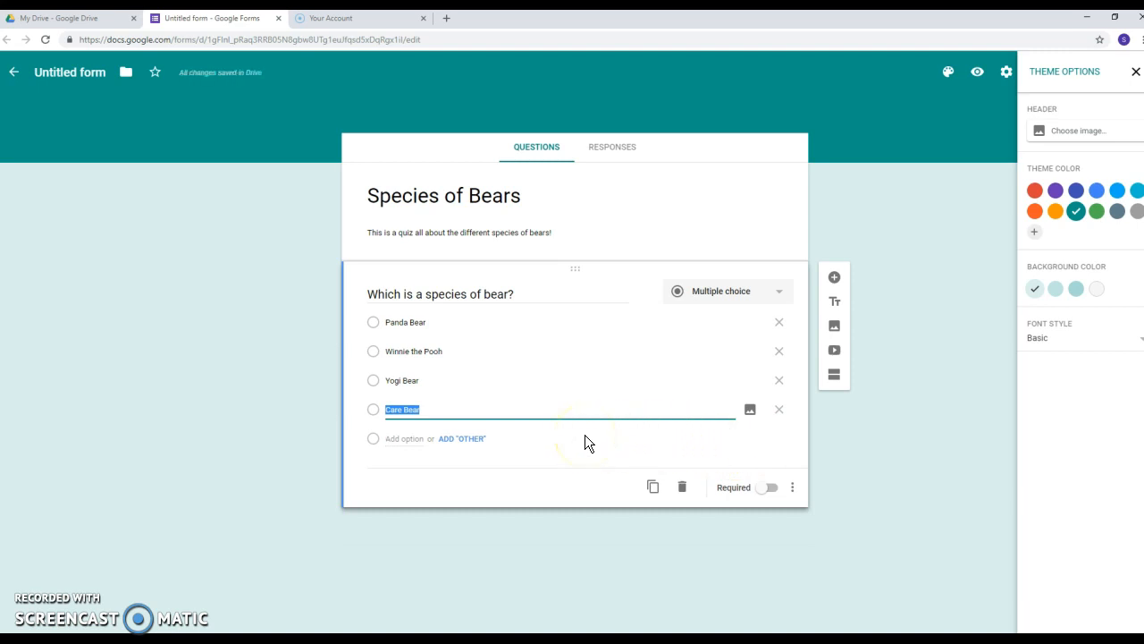
left_click(765, 494)
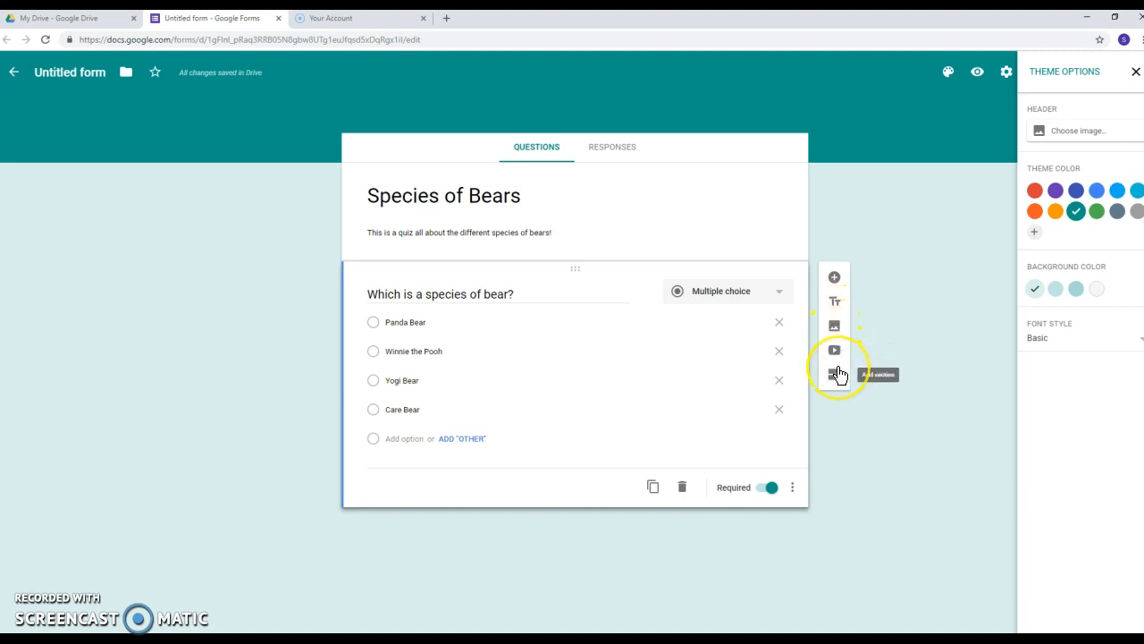
Step: Add a second question reading "How many different species of bear are there?"
left_click(835, 280)
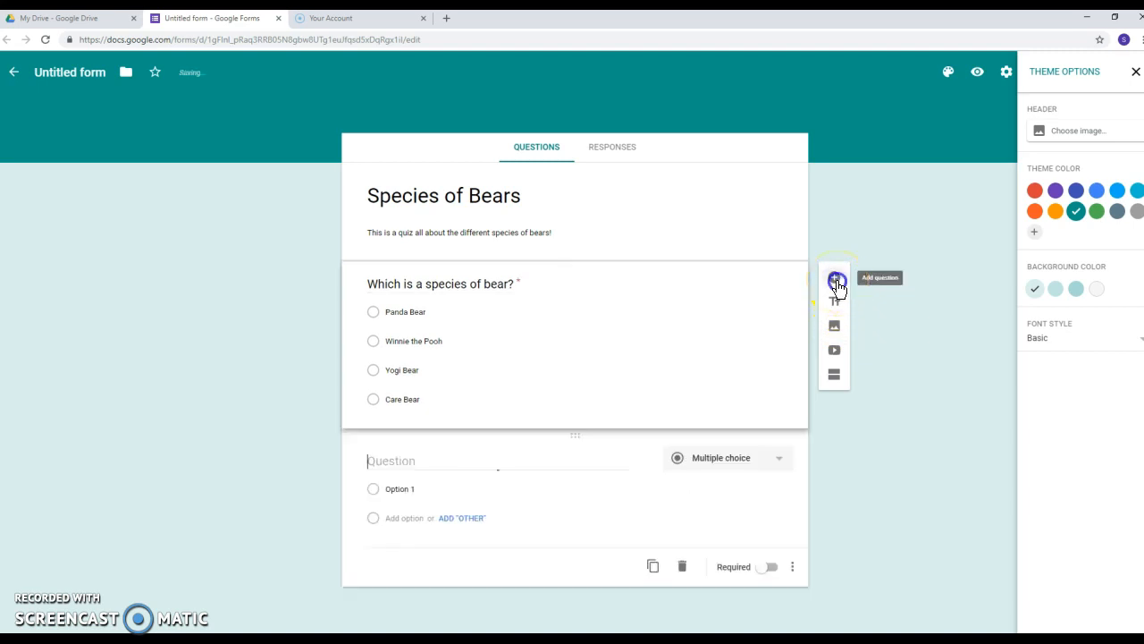
left_click(474, 460)
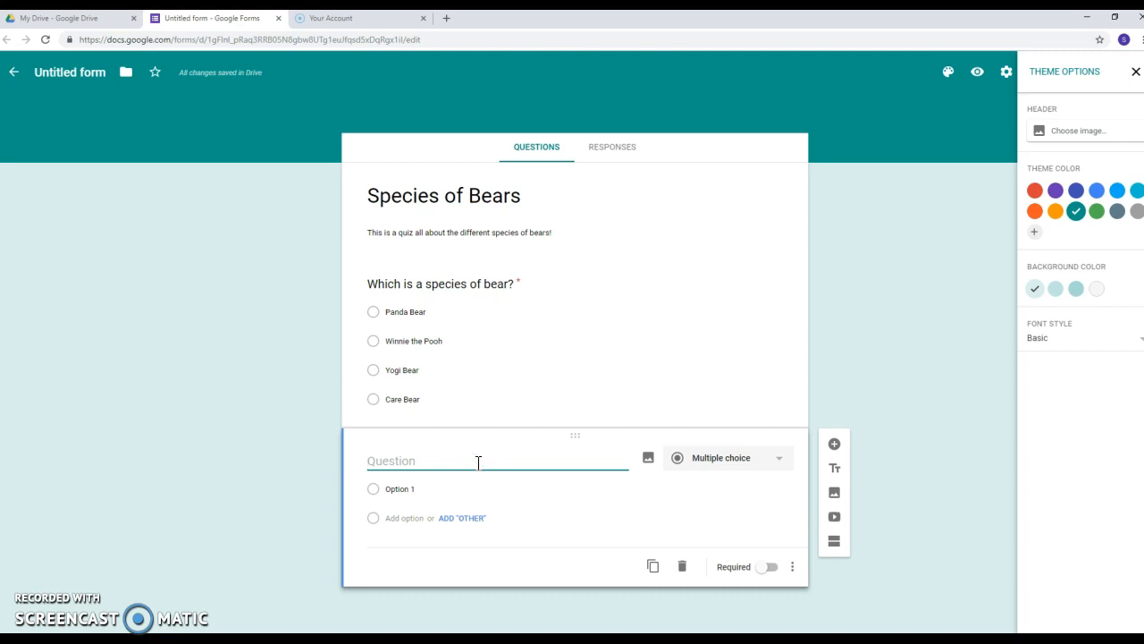
type("How many differen")
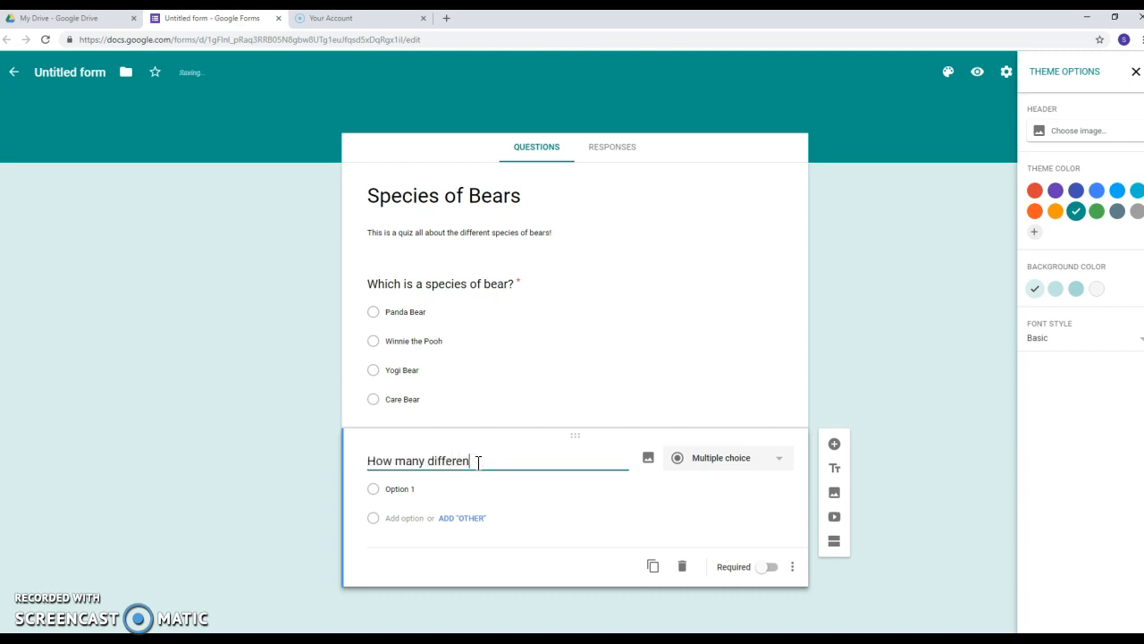
type("t species of bear are ")
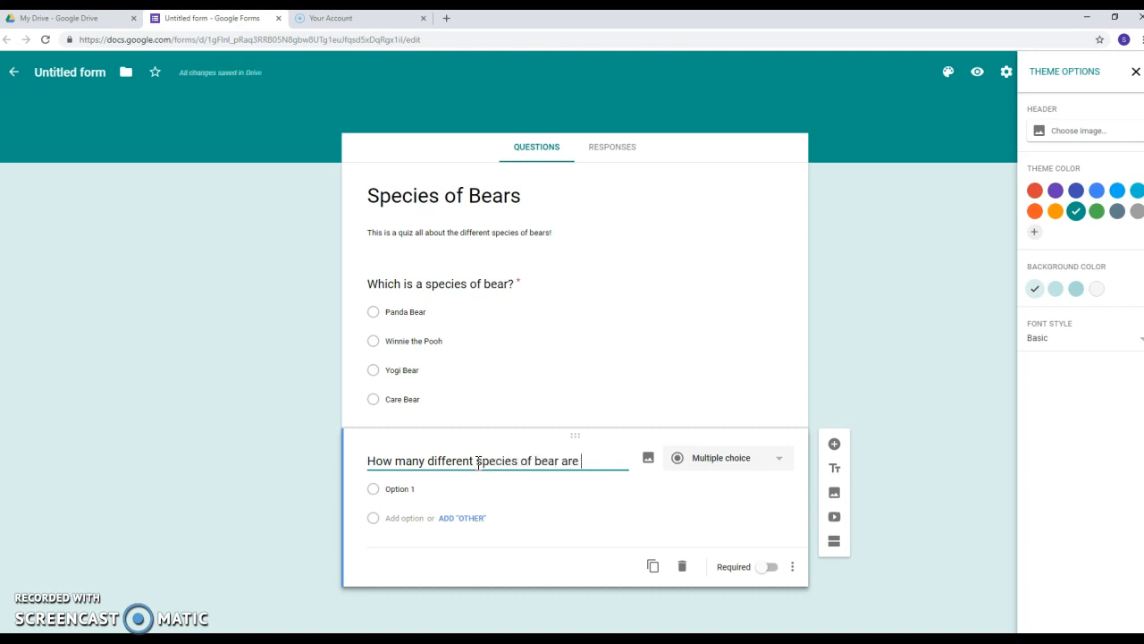
type("there?")
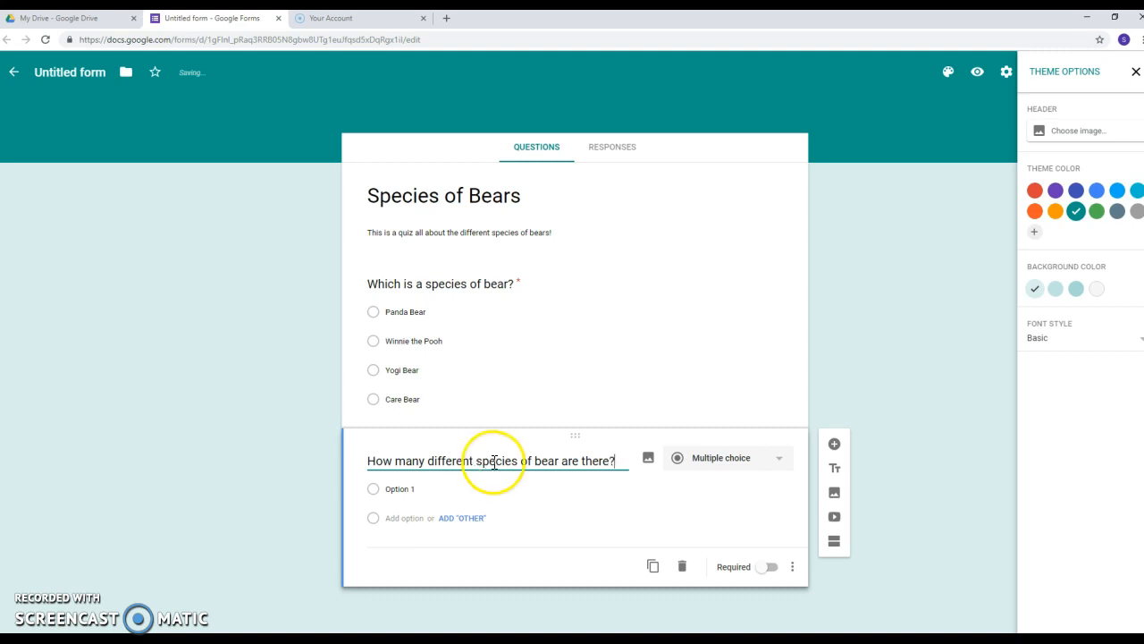
Step: Change the second question's type to Short answer and make it required
left_click(770, 459)
left_click(747, 302)
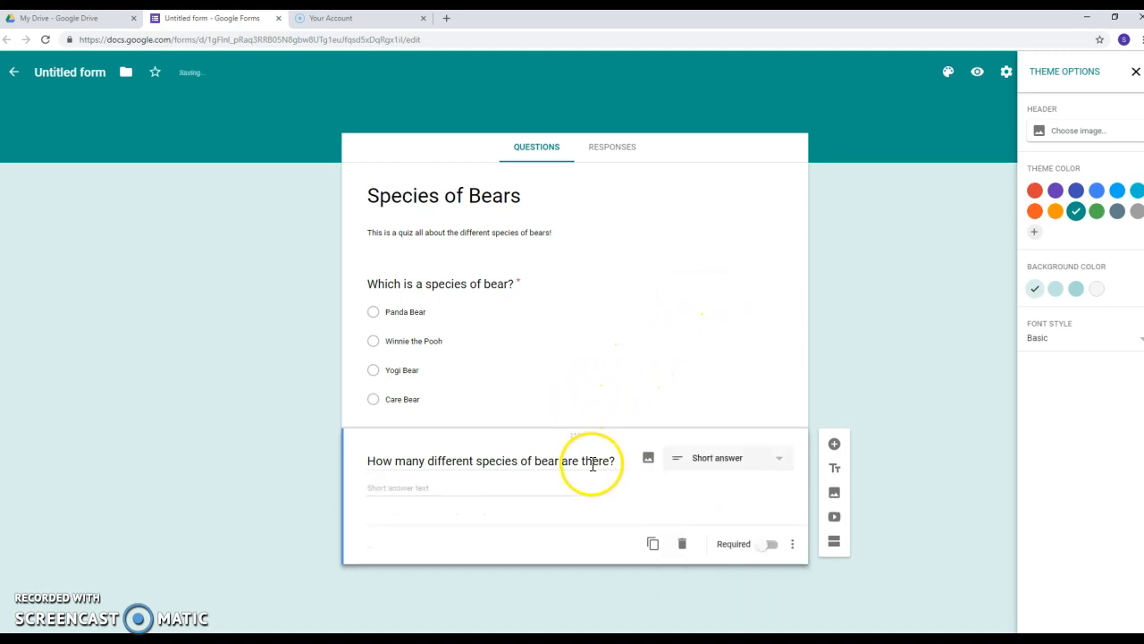
left_click(761, 546)
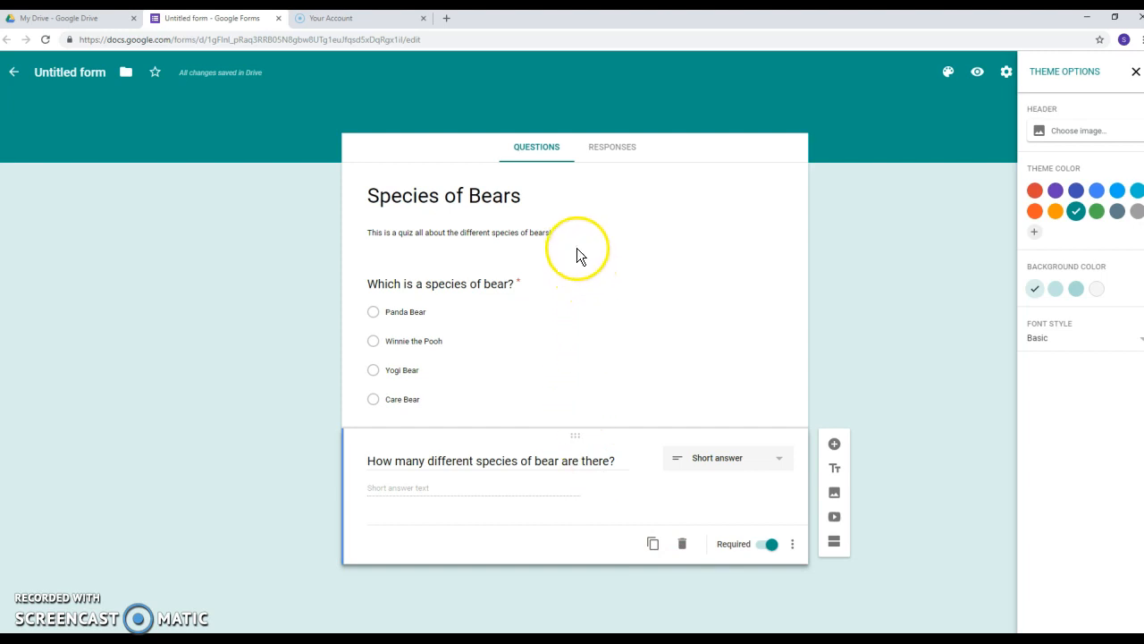
Step: View the form's responses, switching the acceptance of responses off and back on
left_click(604, 159)
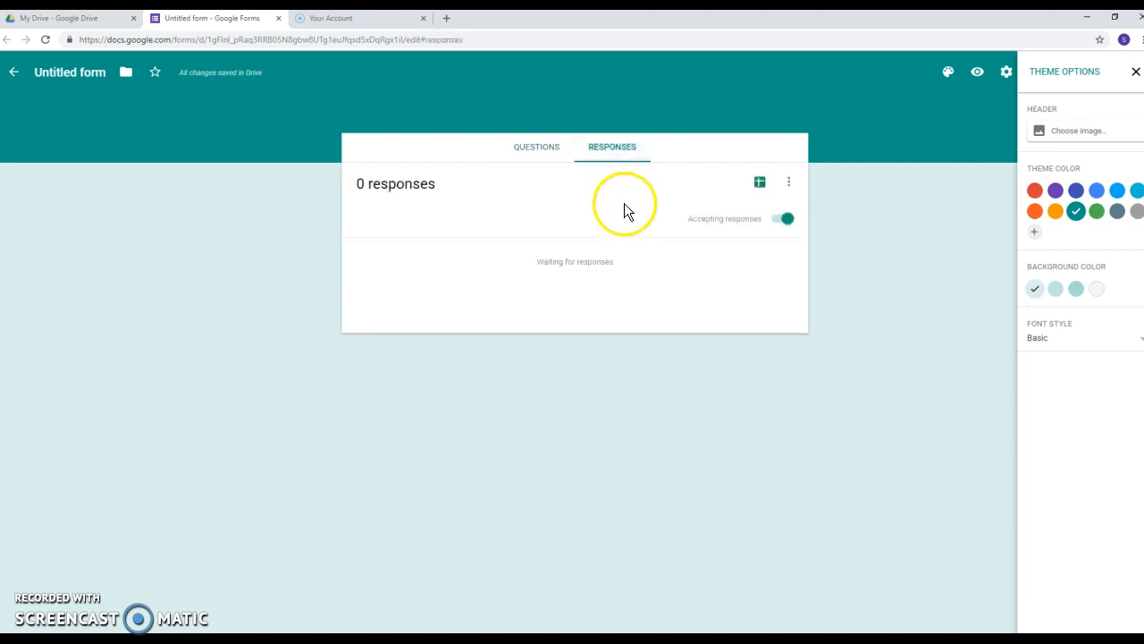
left_click(788, 221)
left_click(767, 224)
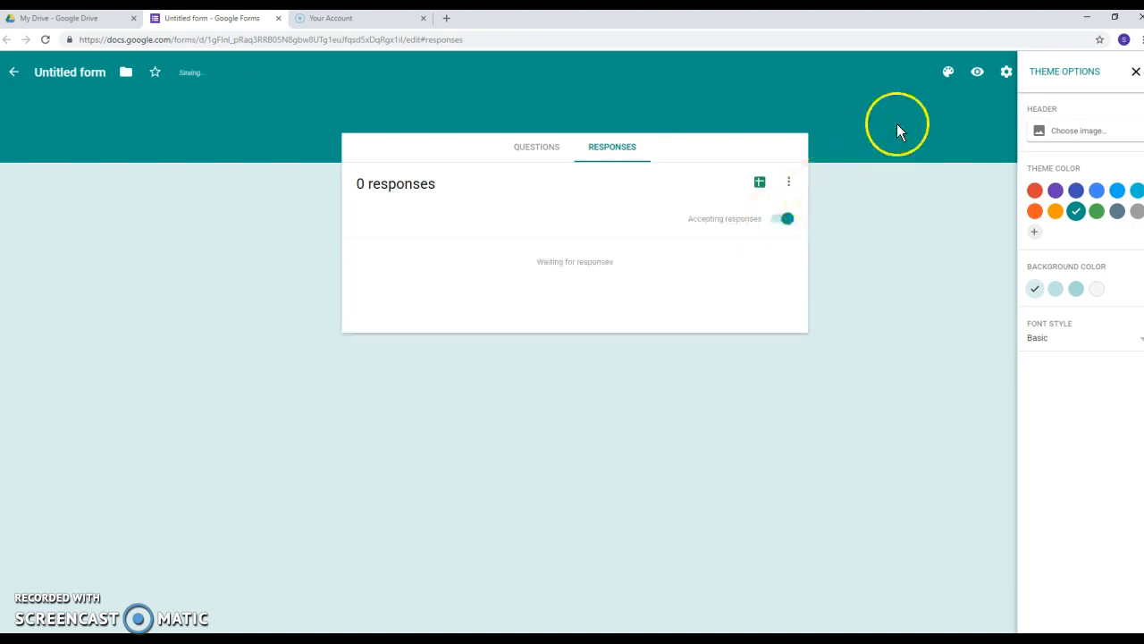
Step: Open the form's settings and allow respondents to edit their answers after submitting
left_click(1006, 74)
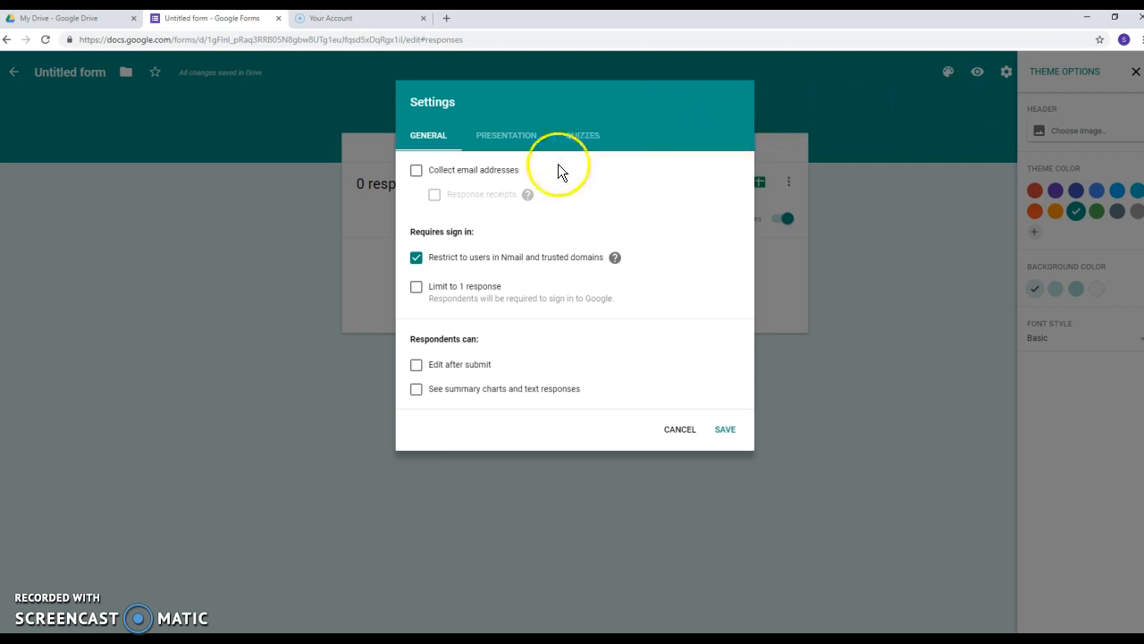
left_click(436, 175)
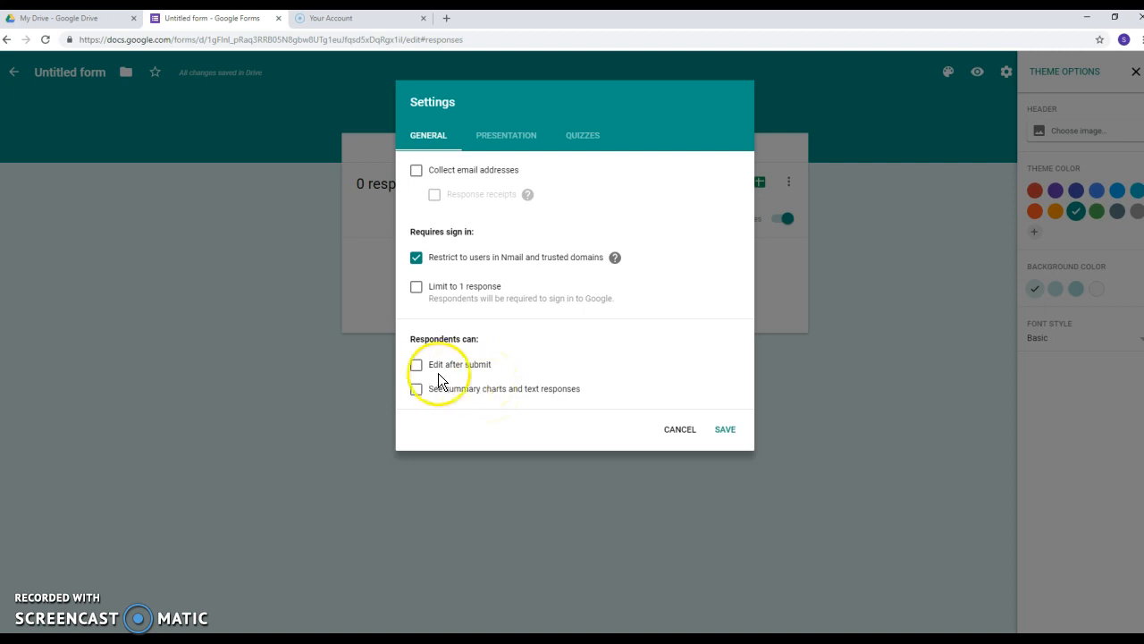
left_click(417, 365)
Step: Set the form's presentation to show a progress bar, shuffle the question order, and omit the link to submit another response
left_click(522, 138)
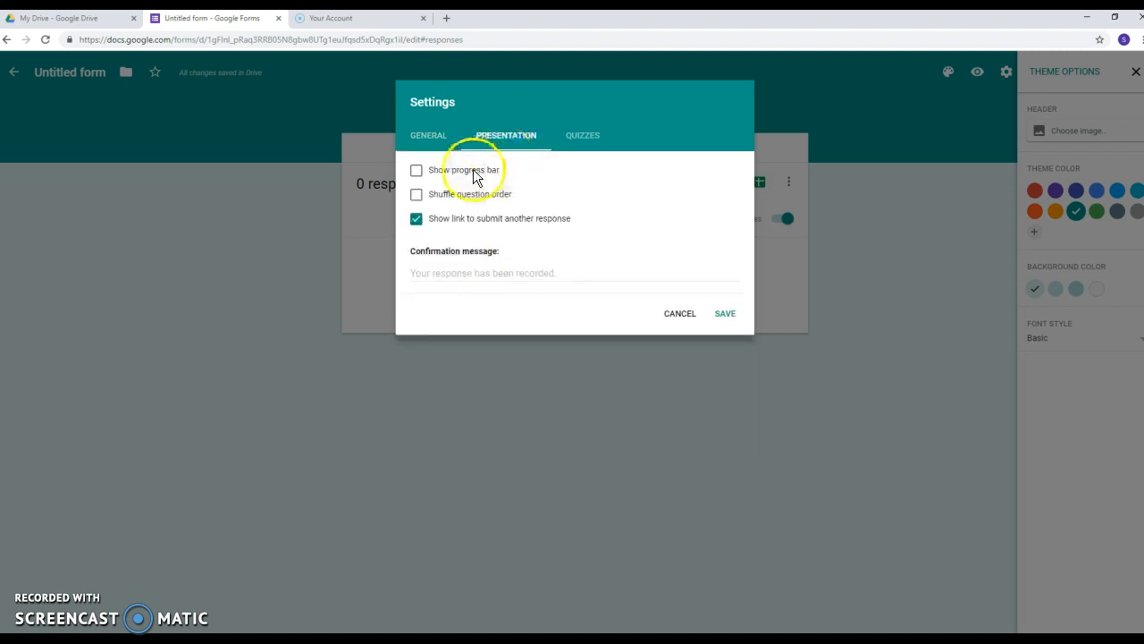
left_click(418, 171)
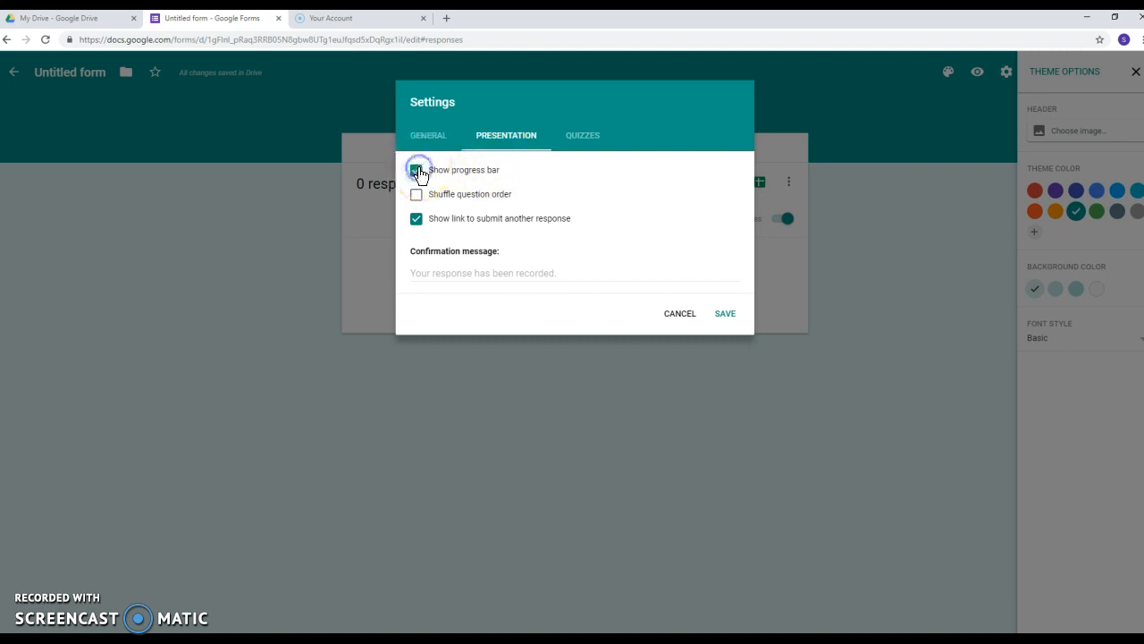
left_click(418, 196)
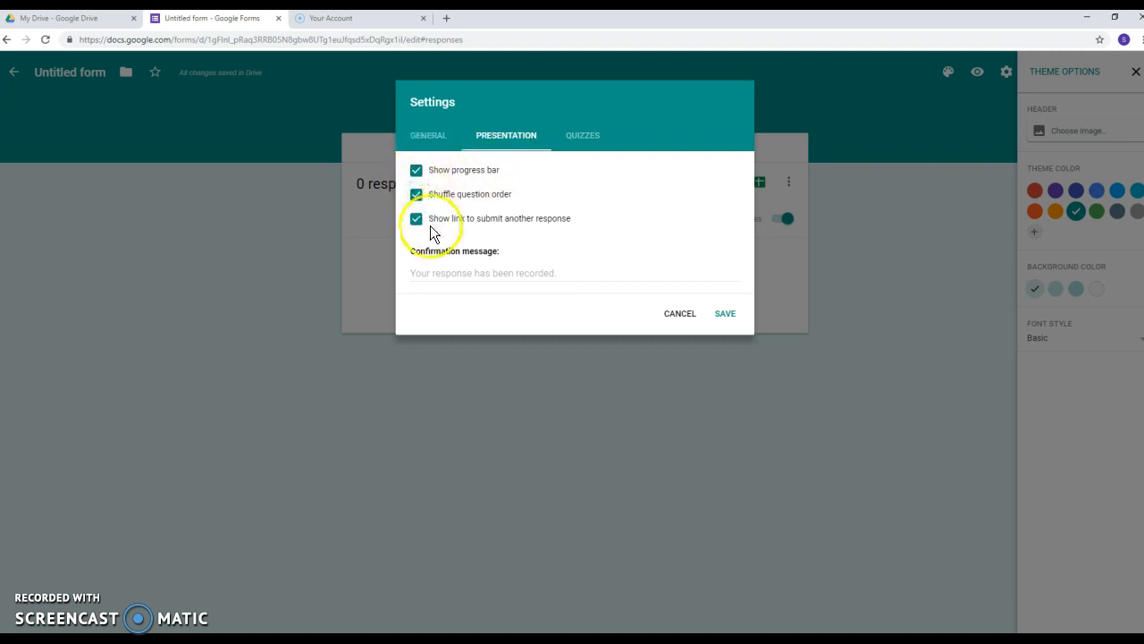
left_click(415, 220)
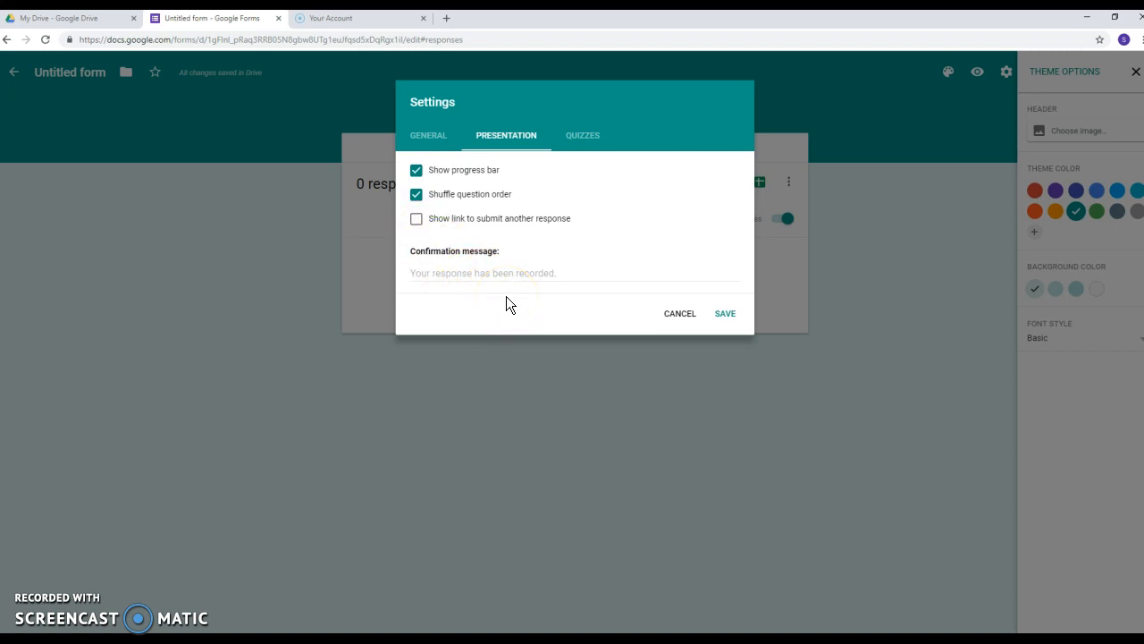
Step: Make the form a quiz, stop respondents from seeing correct answers, and save the settings
left_click(586, 150)
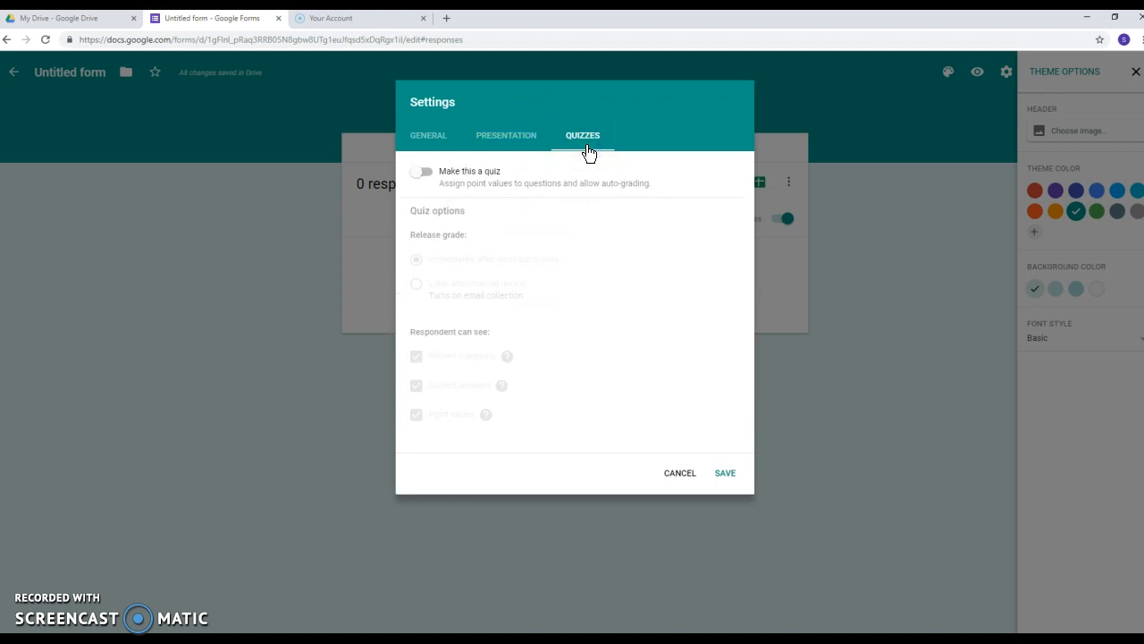
left_click(420, 174)
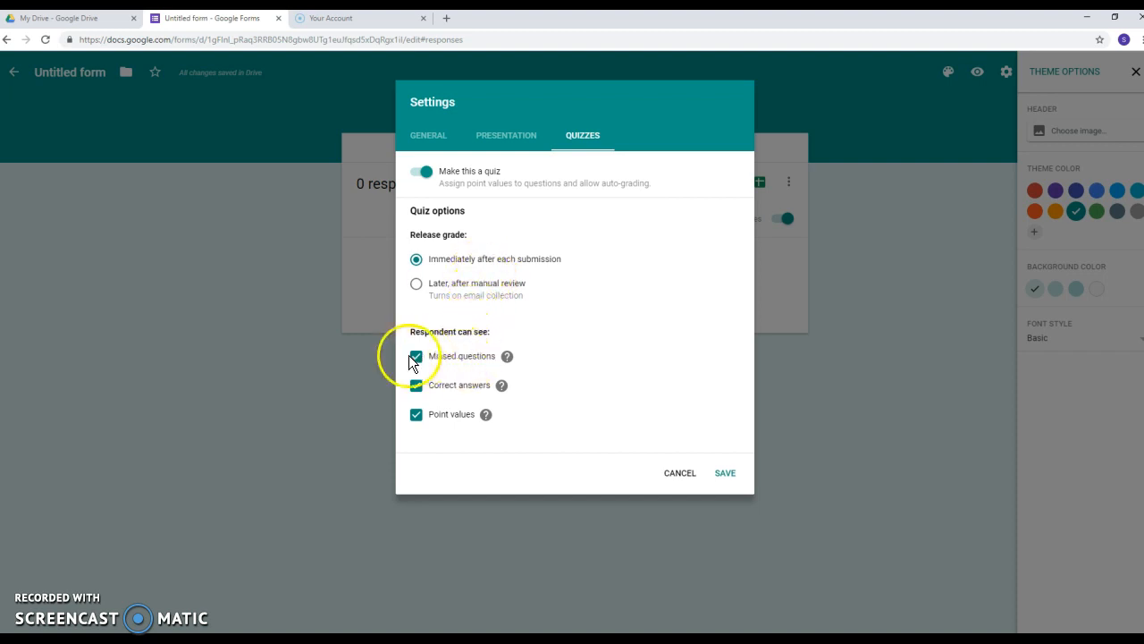
left_click(415, 386)
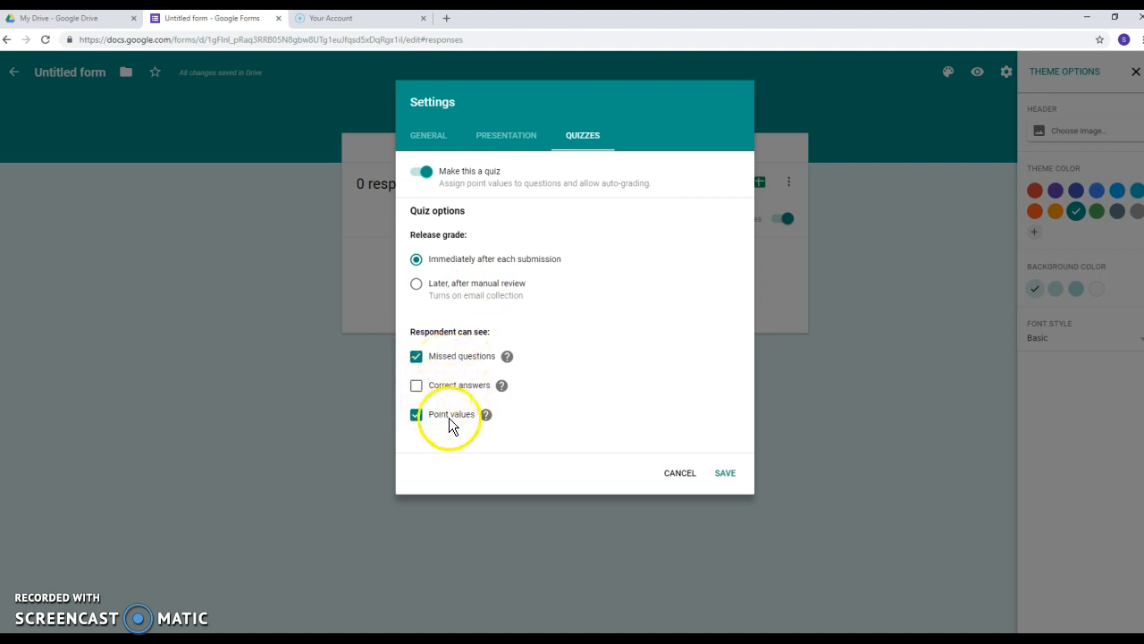
left_click(725, 477)
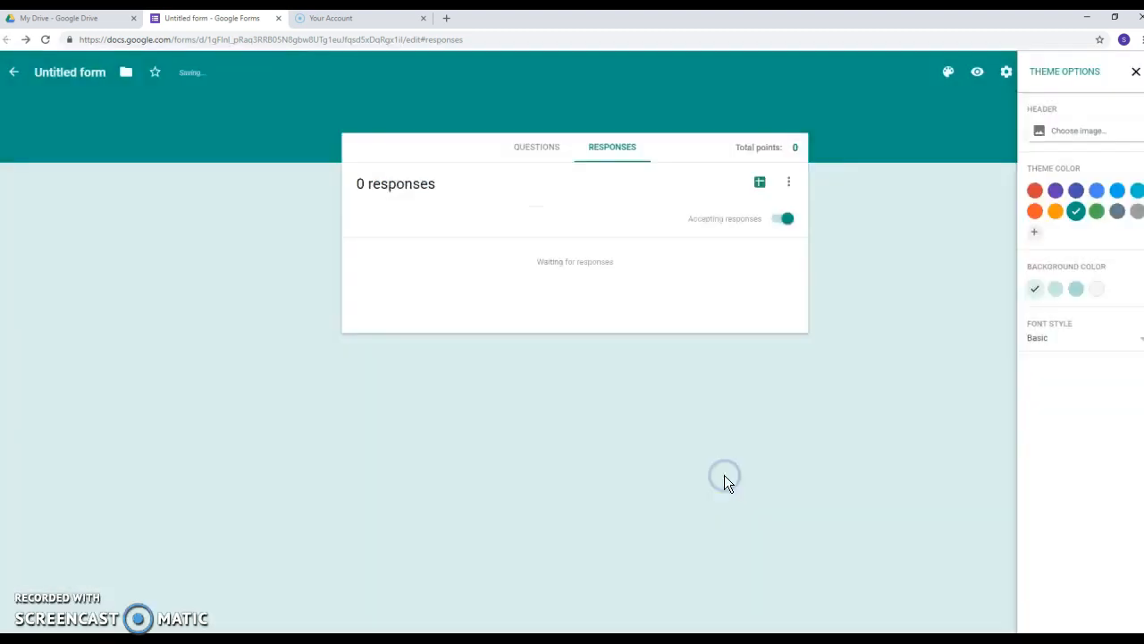
Step: Mark "Panda Bear" as the correct answer in the answer key of the question "Which is a species of bear?"
left_click(538, 150)
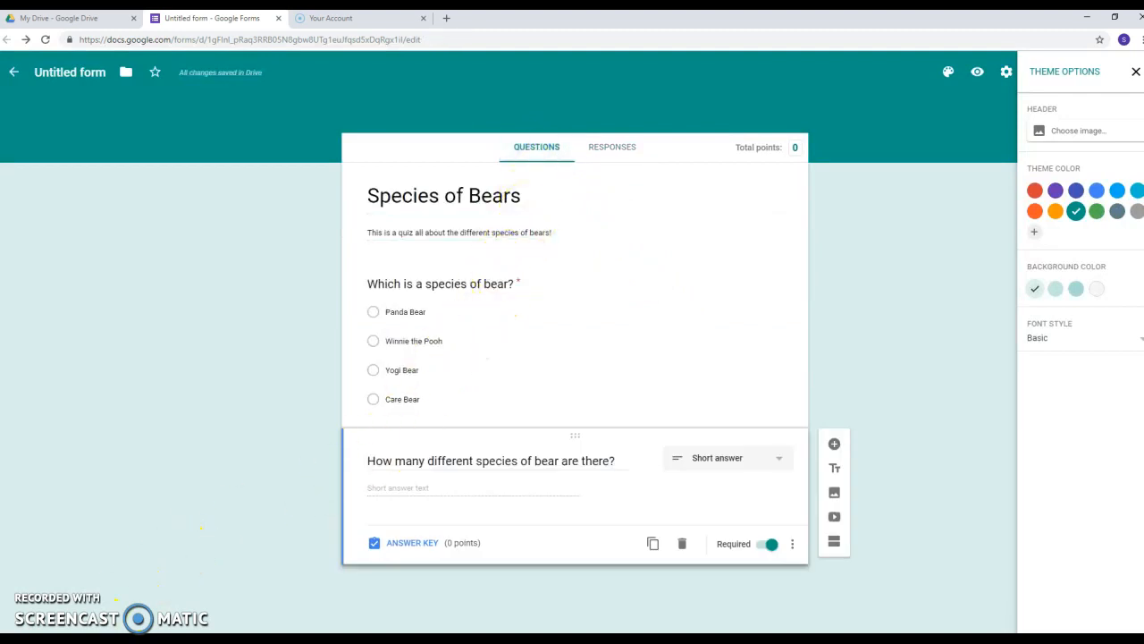
left_click(503, 350)
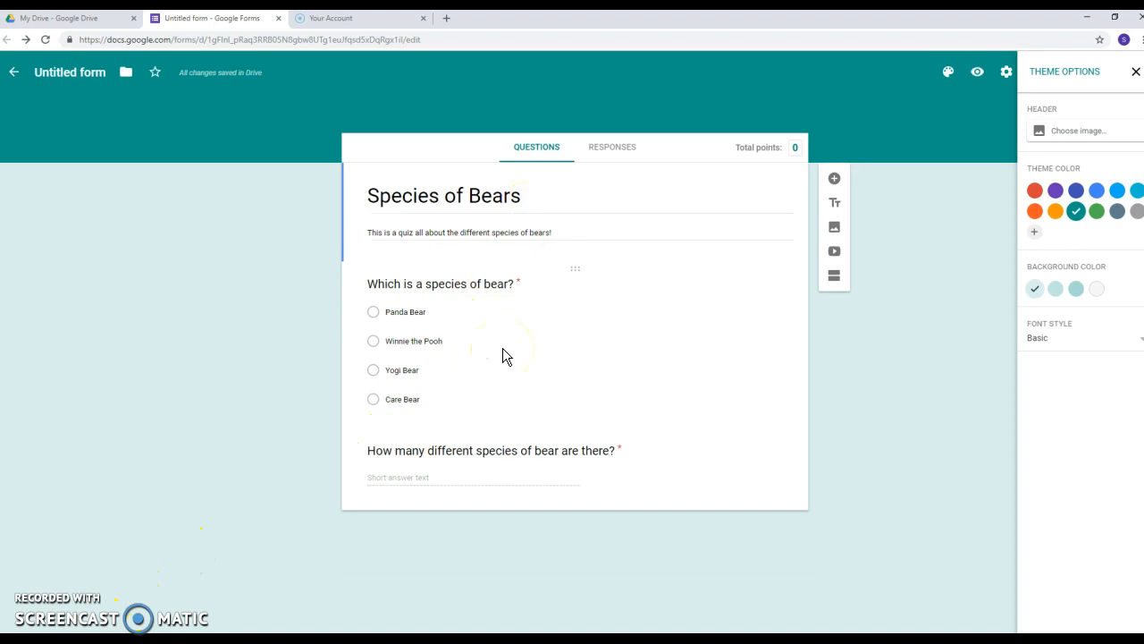
left_click(480, 289)
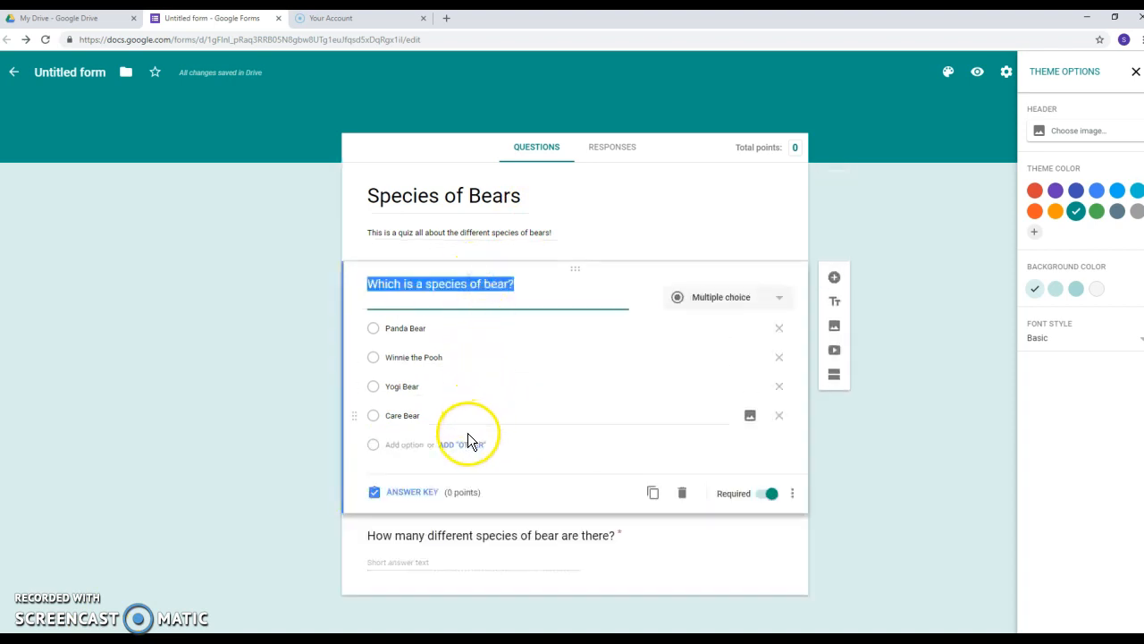
left_click(413, 492)
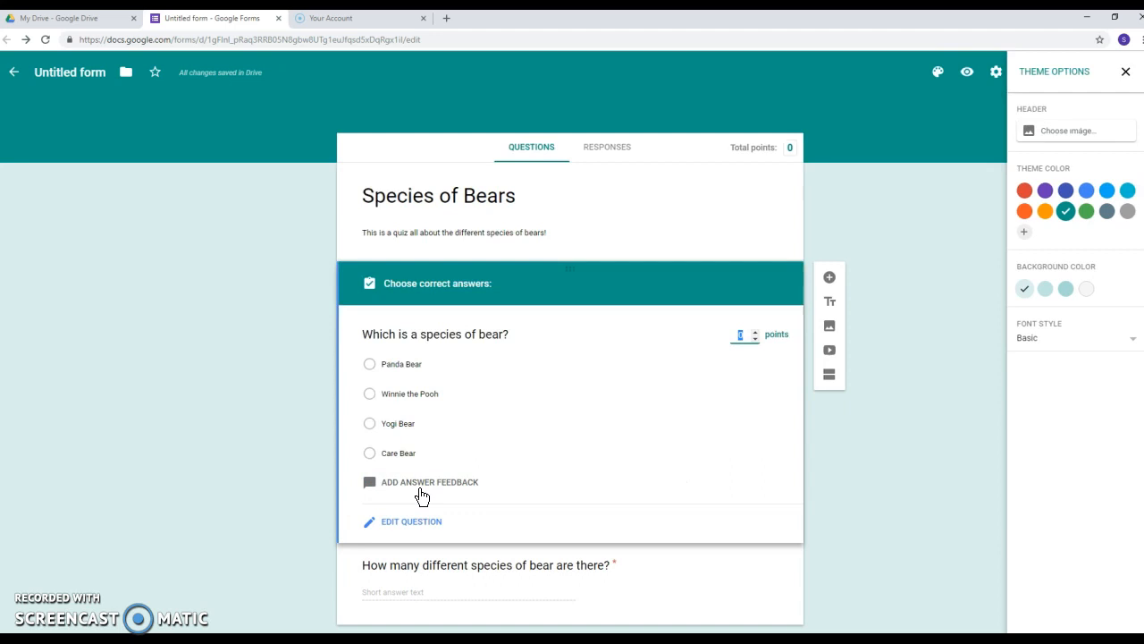
left_click(372, 367)
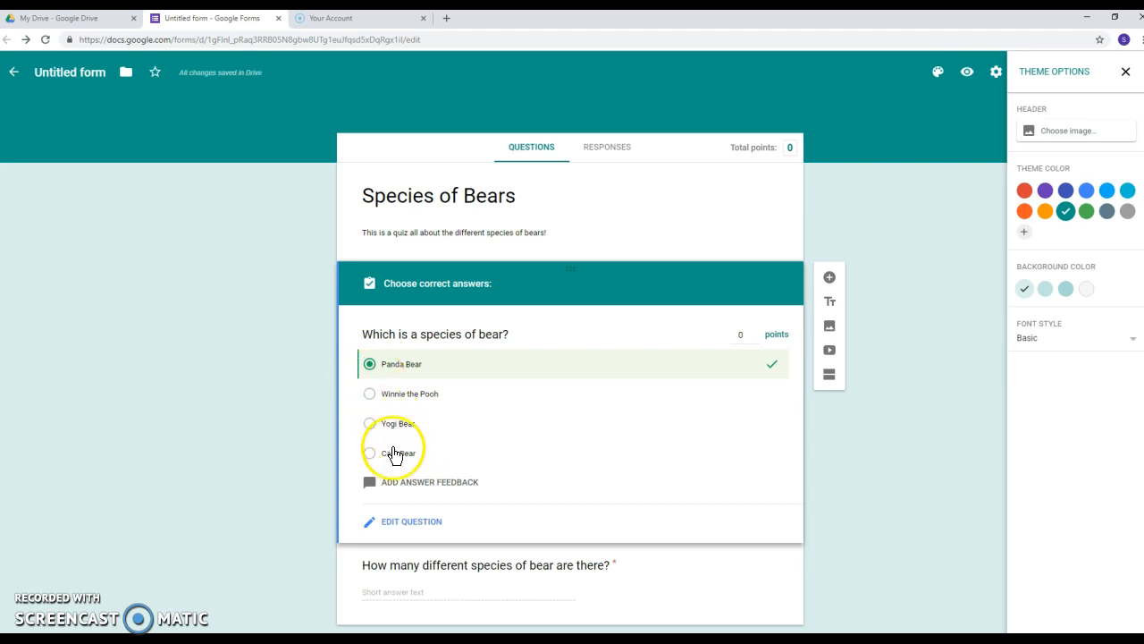
Step: Add the feedback "These bear is a cartoon character." for incorrect answers to the first question and save it
left_click(433, 491)
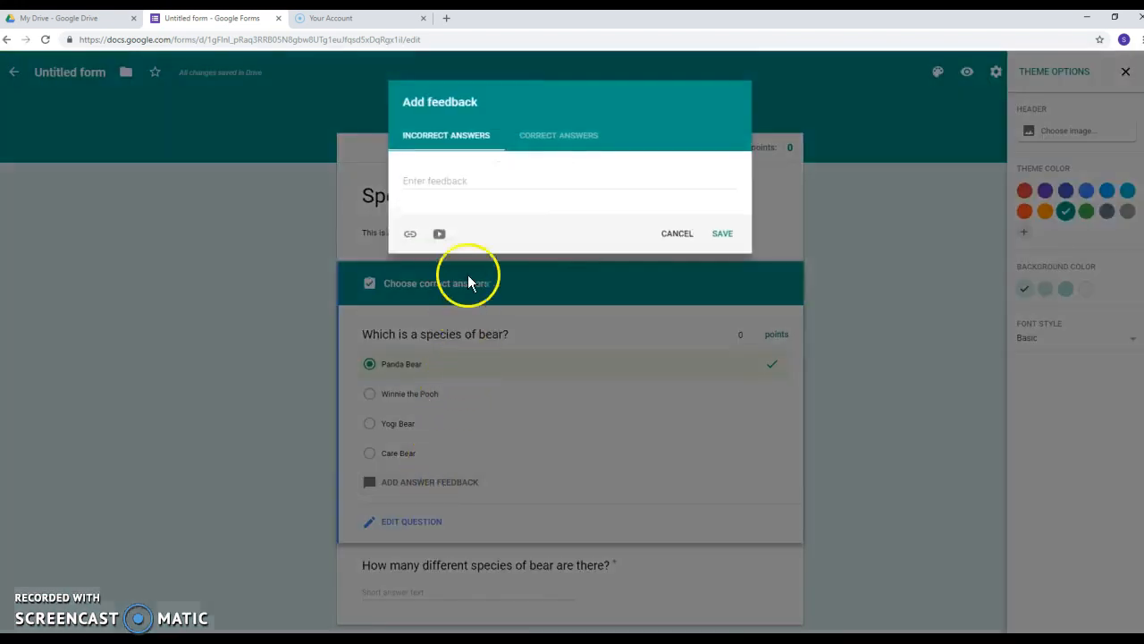
left_click(474, 181)
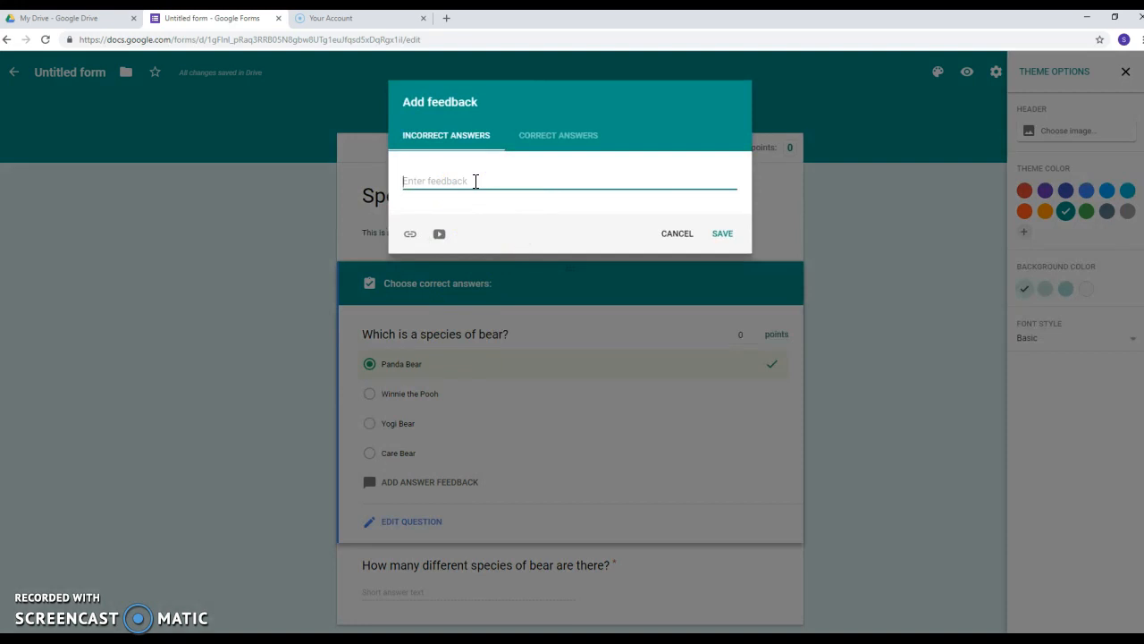
type("These bears are")
key("BackSpace")
key("BackSpace")
key("BackSpace")
key("BackSpace")
key("BackSpace")
type("is a cartoon character.")
left_click(523, 203)
left_click(554, 143)
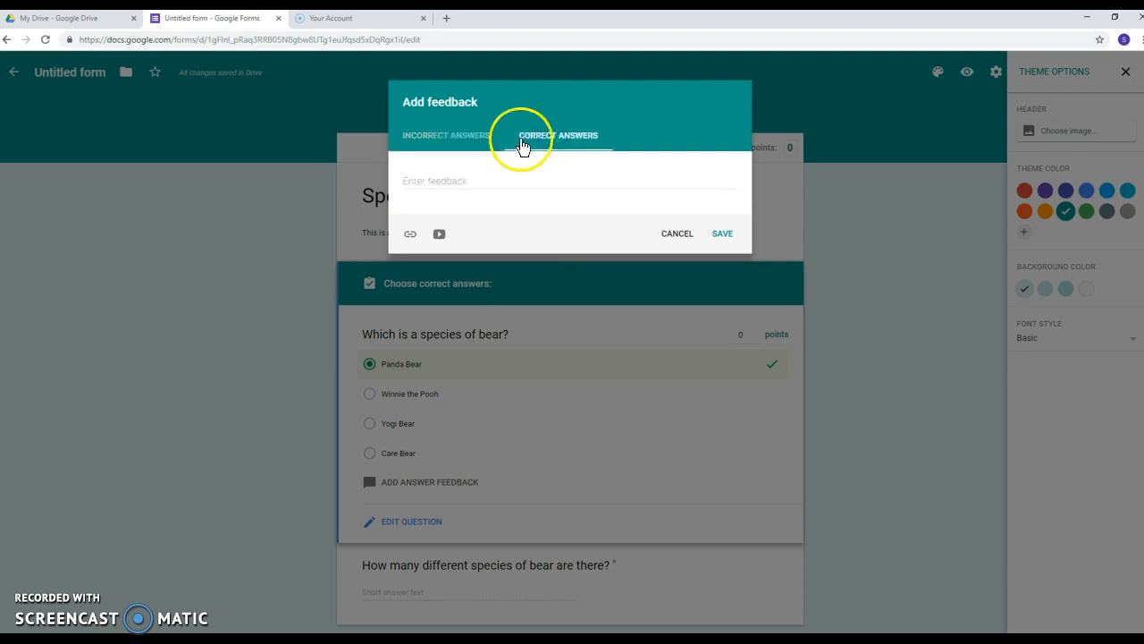
left_click(486, 141)
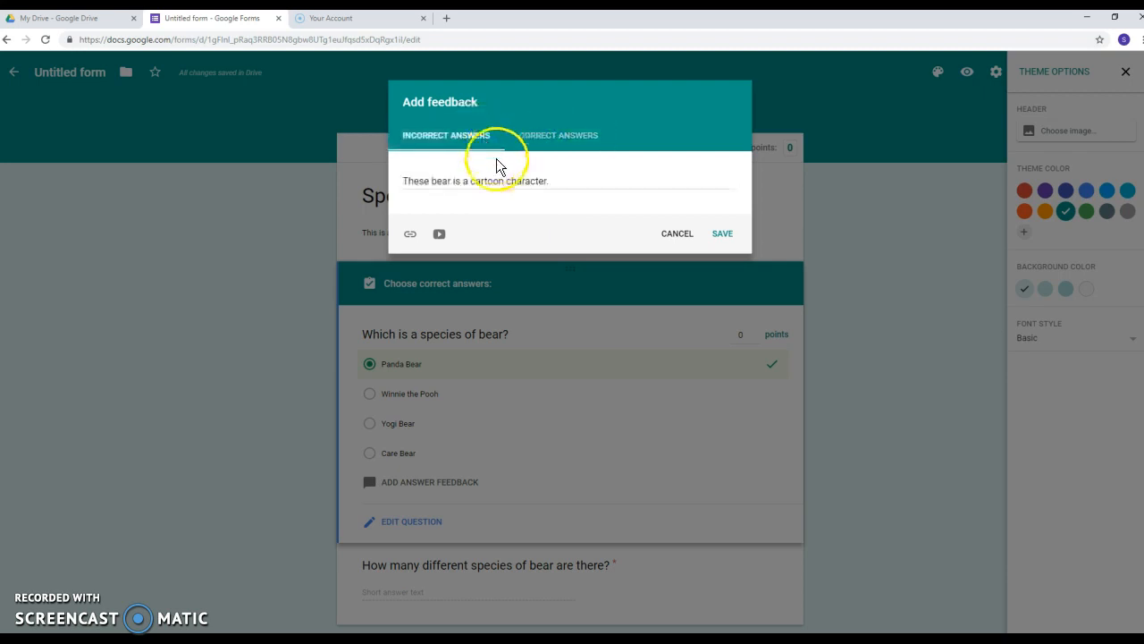
left_click(721, 236)
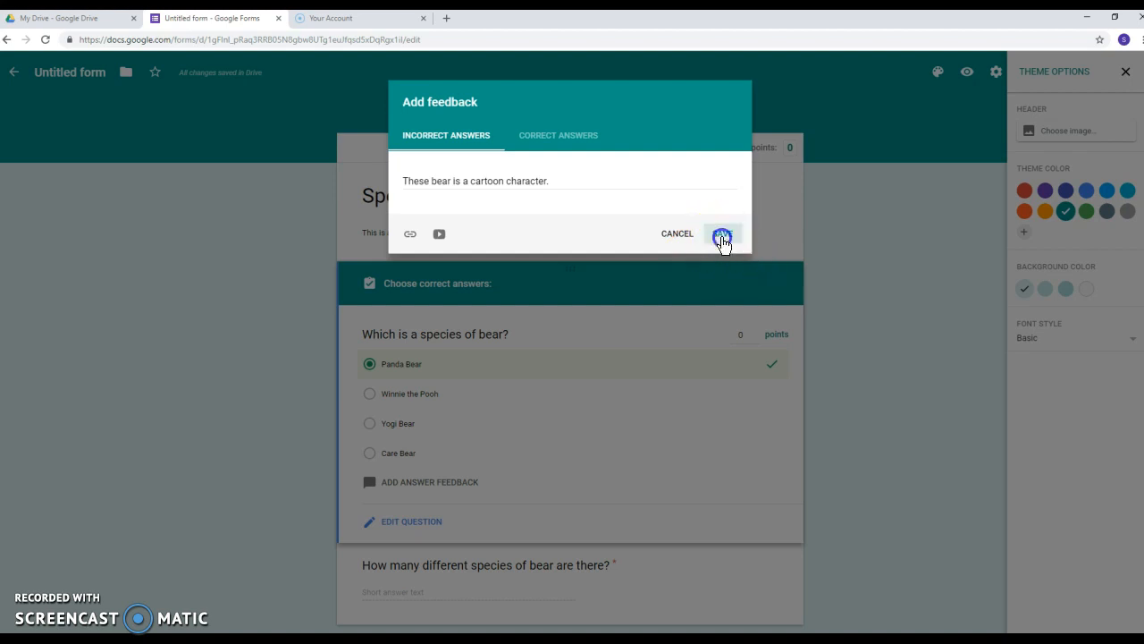
Step: Set the first question's value to 1 point and return to editing the question
scroll(635, 267, "down", 1)
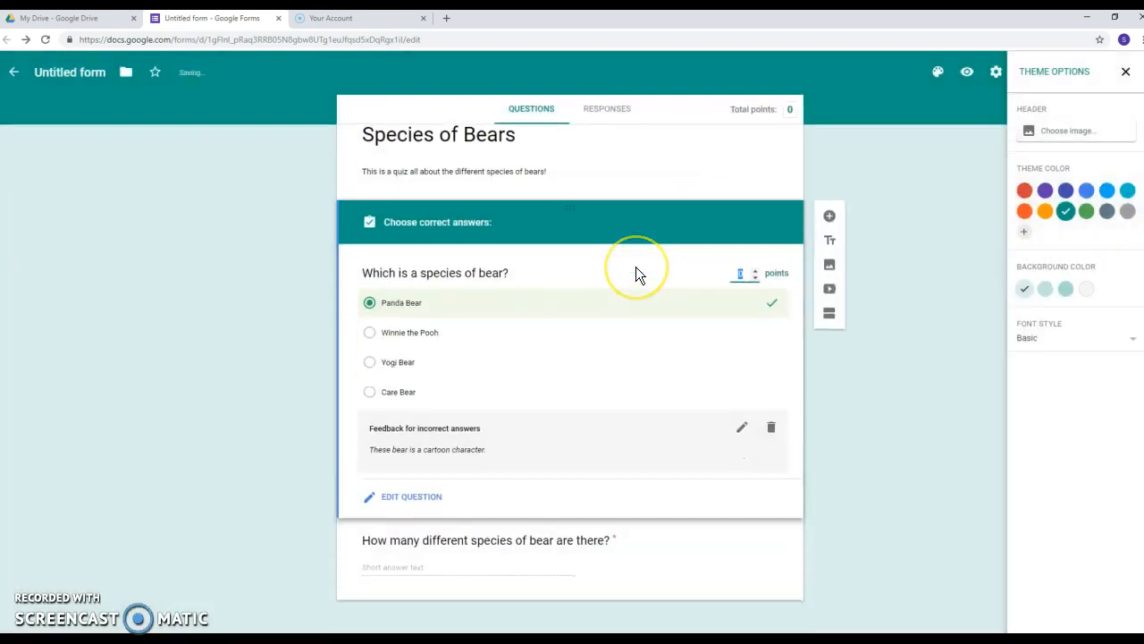
left_click(753, 270)
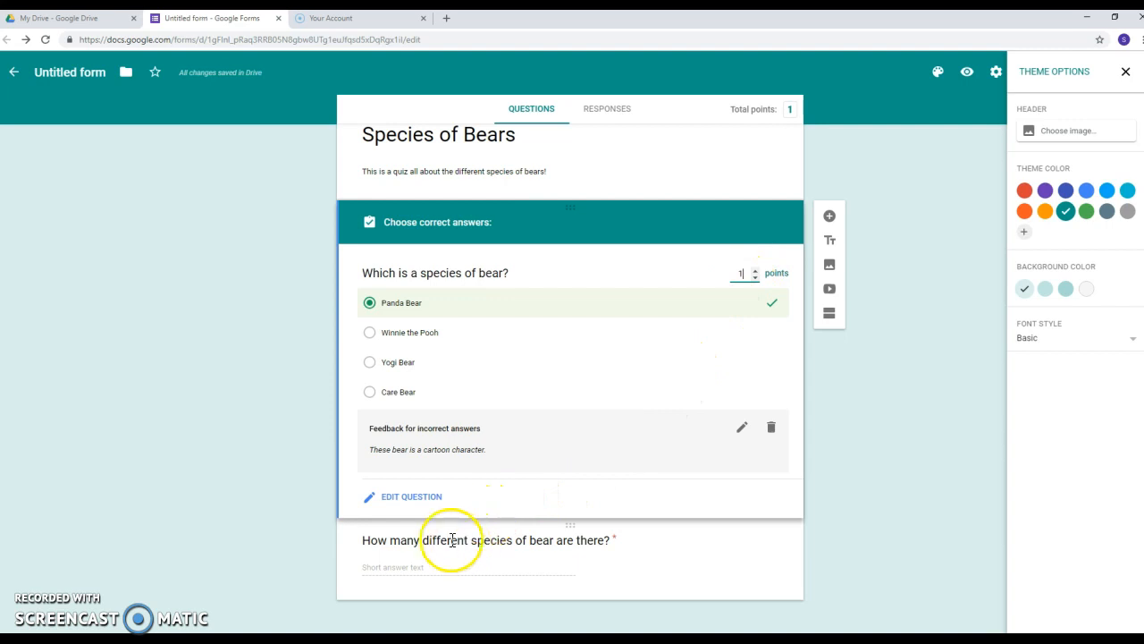
left_click(420, 501)
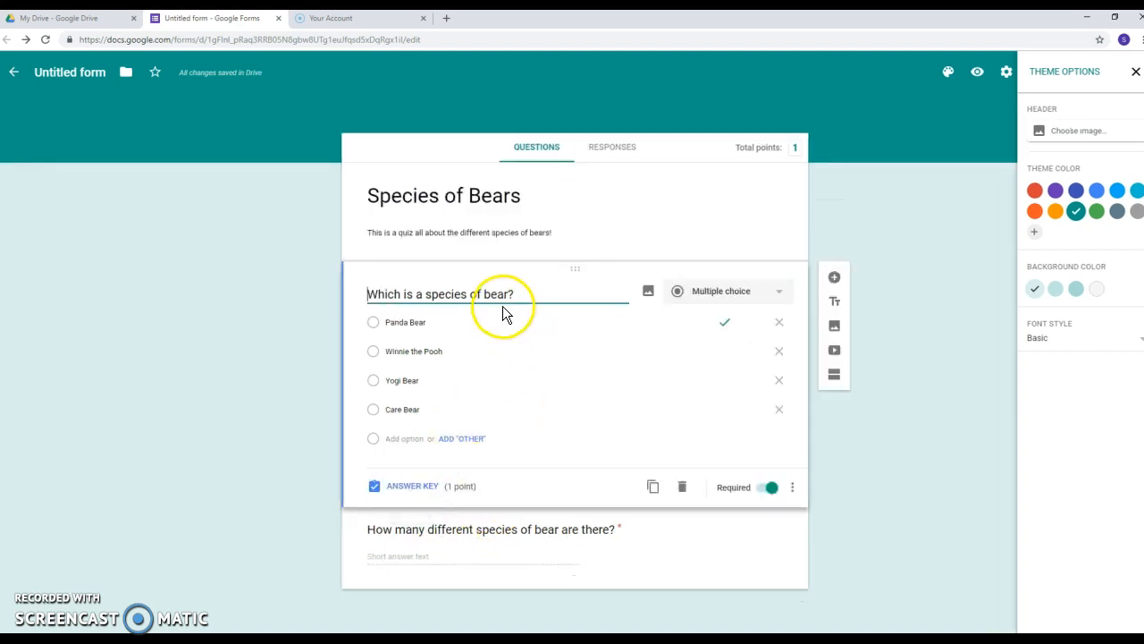
Step: Set the second question's correct answer to 8 and mark all other answers incorrect
left_click(459, 528)
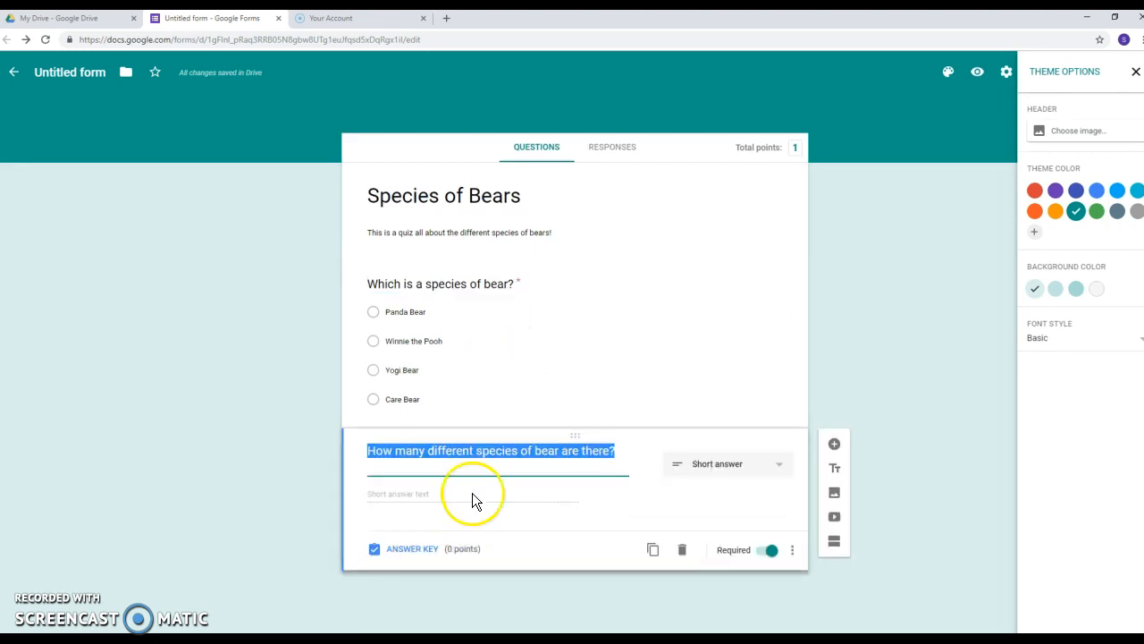
left_click(415, 549)
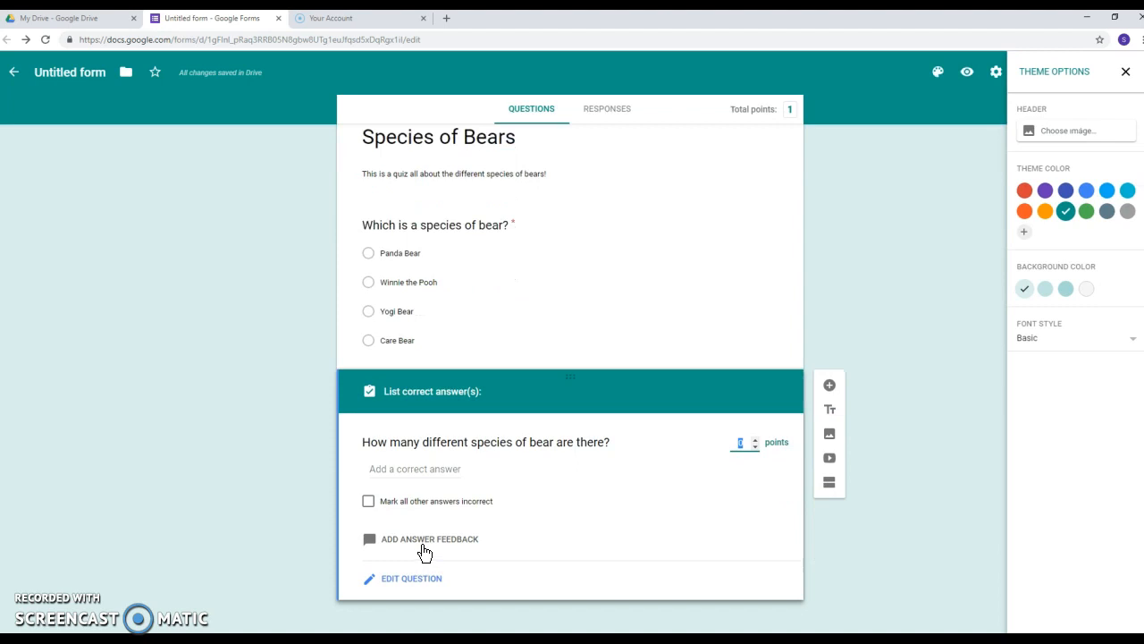
left_click(409, 470)
left_click(407, 469)
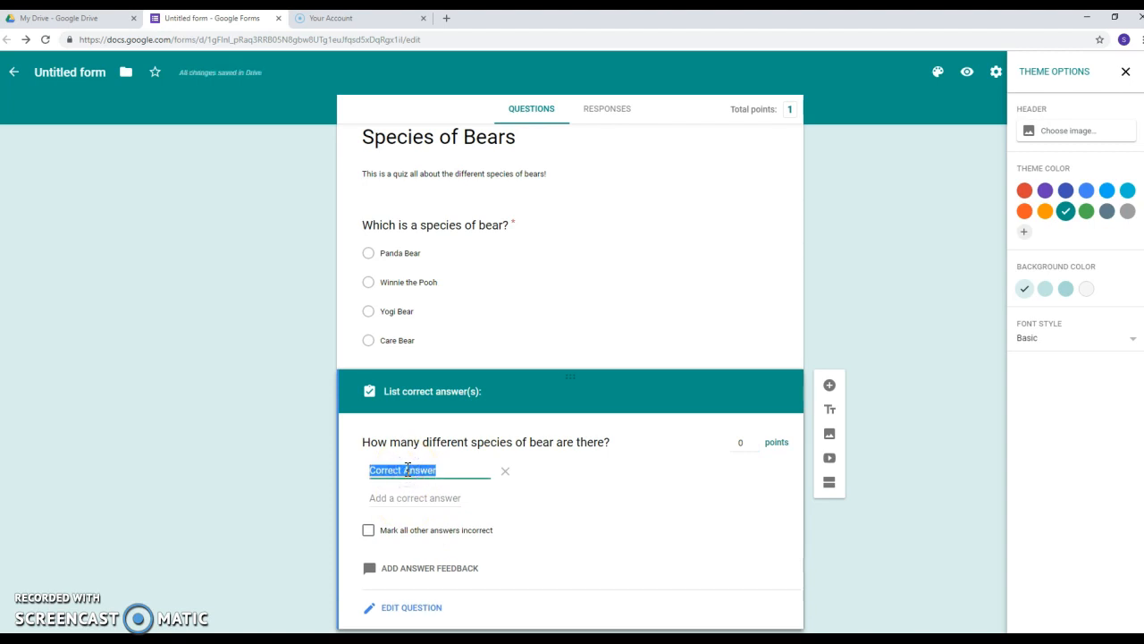
type("8")
left_click(370, 531)
left_click(413, 607)
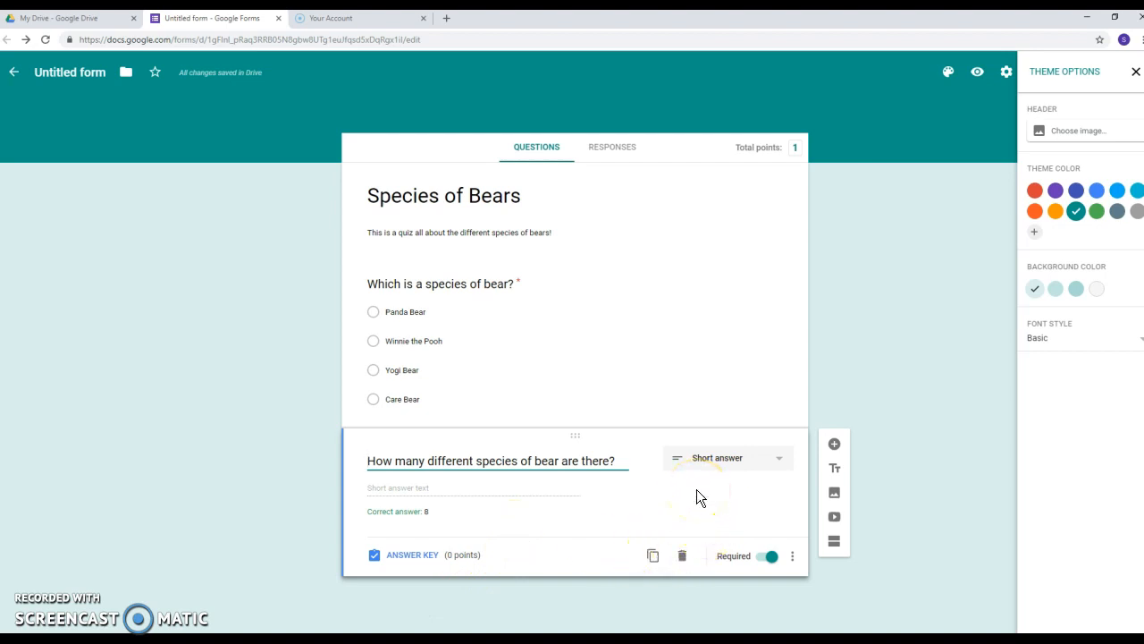
Step: Preview the quiz and submit a test response with "Winnie the Pooh" for the first question and 5 for the second
left_click(978, 77)
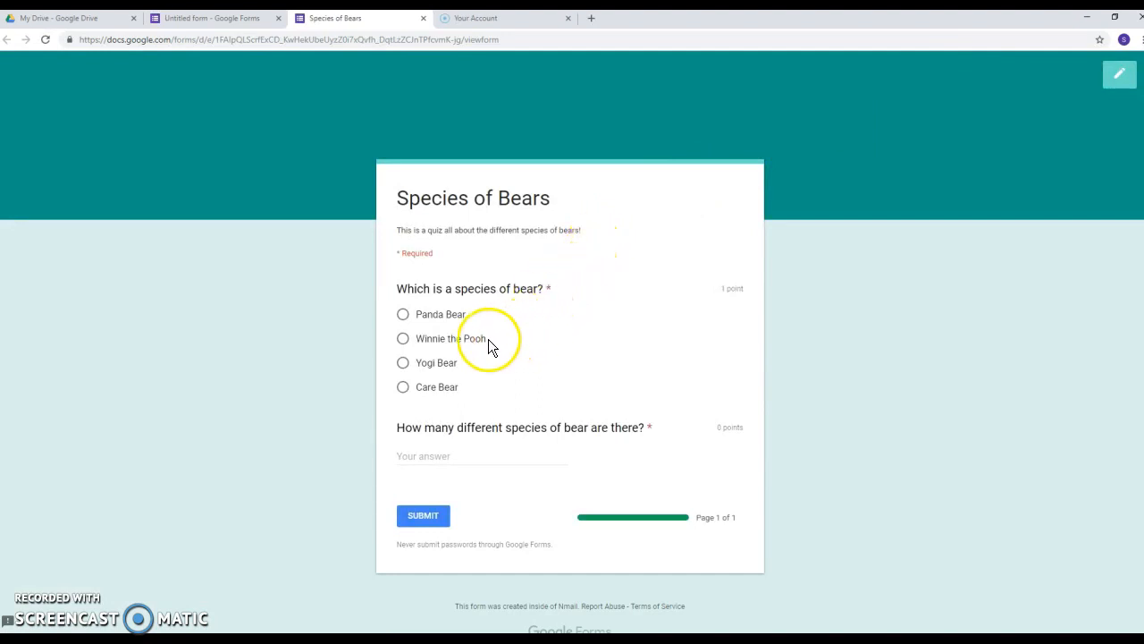
left_click(403, 339)
left_click(453, 463)
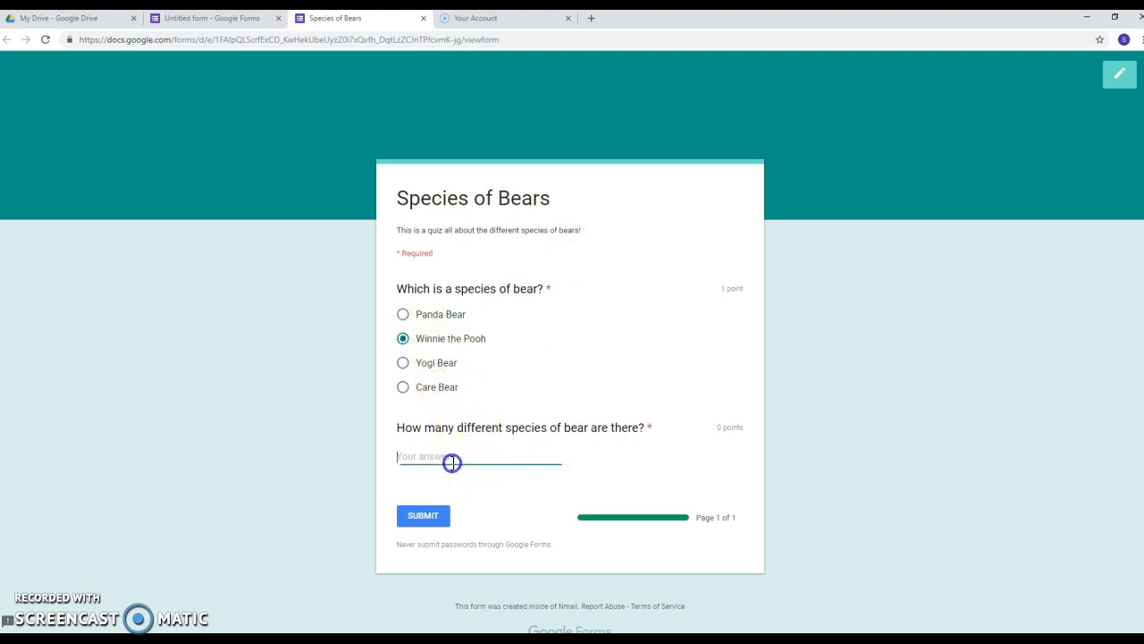
type("5")
left_click(435, 516)
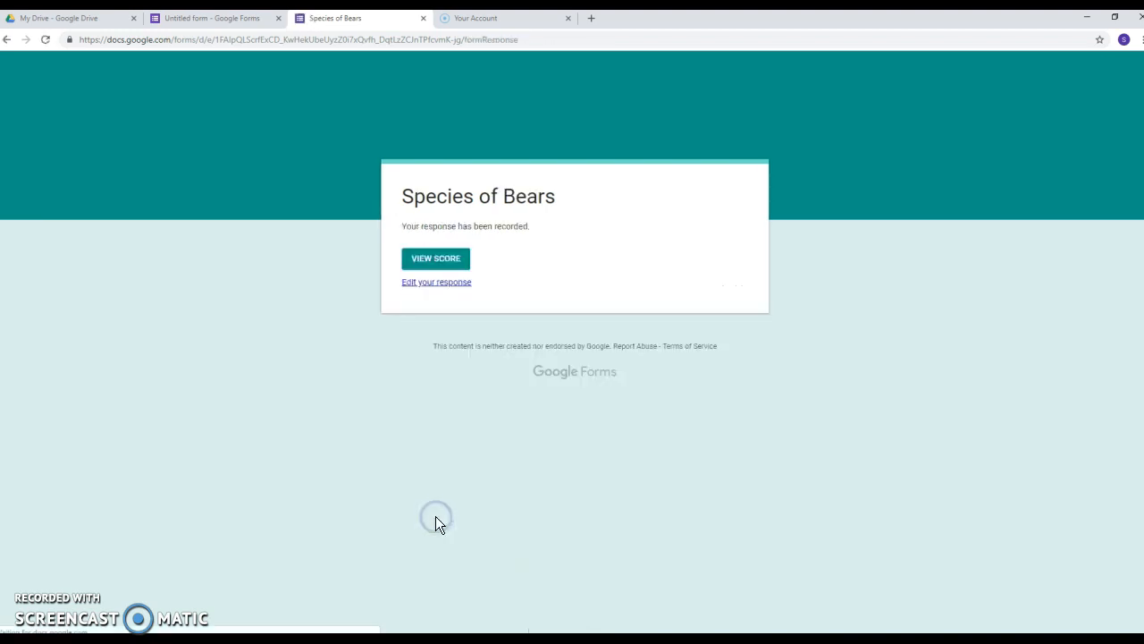
Step: View the submitted response's score and check the marking and feedback for both questions
left_click(454, 258)
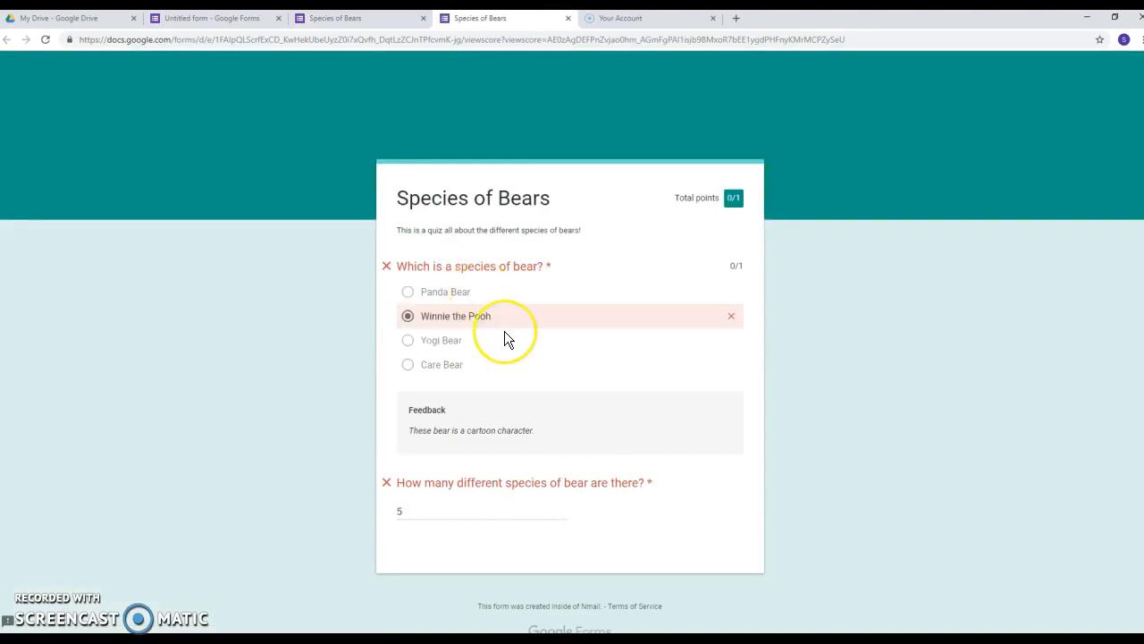
scroll(504, 331, "down", 1)
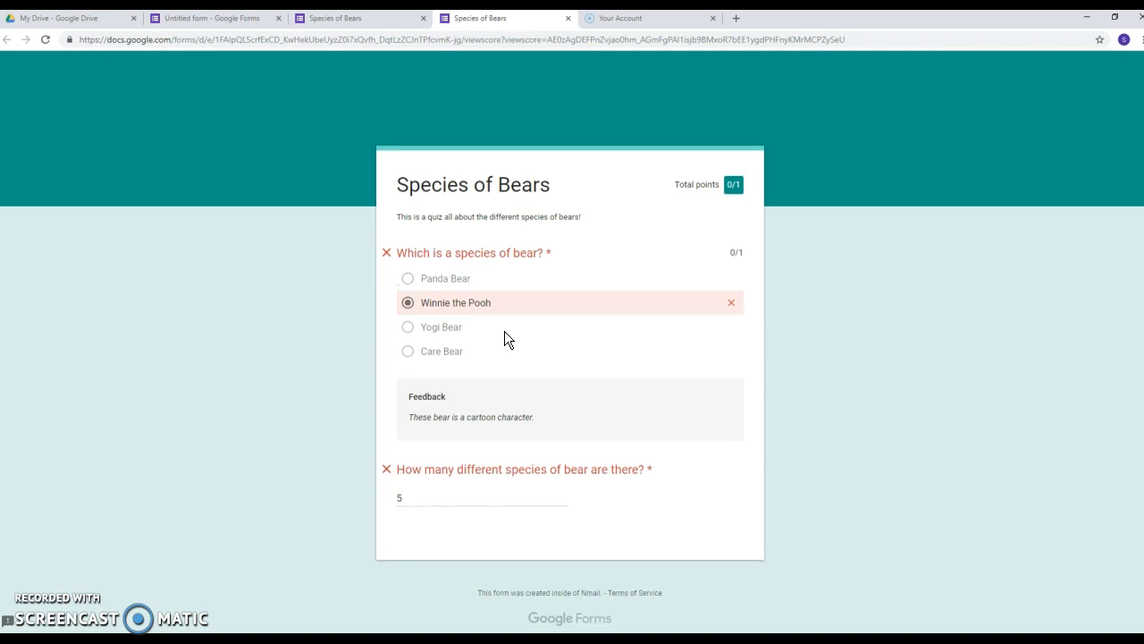
scroll(504, 336, "up", 1)
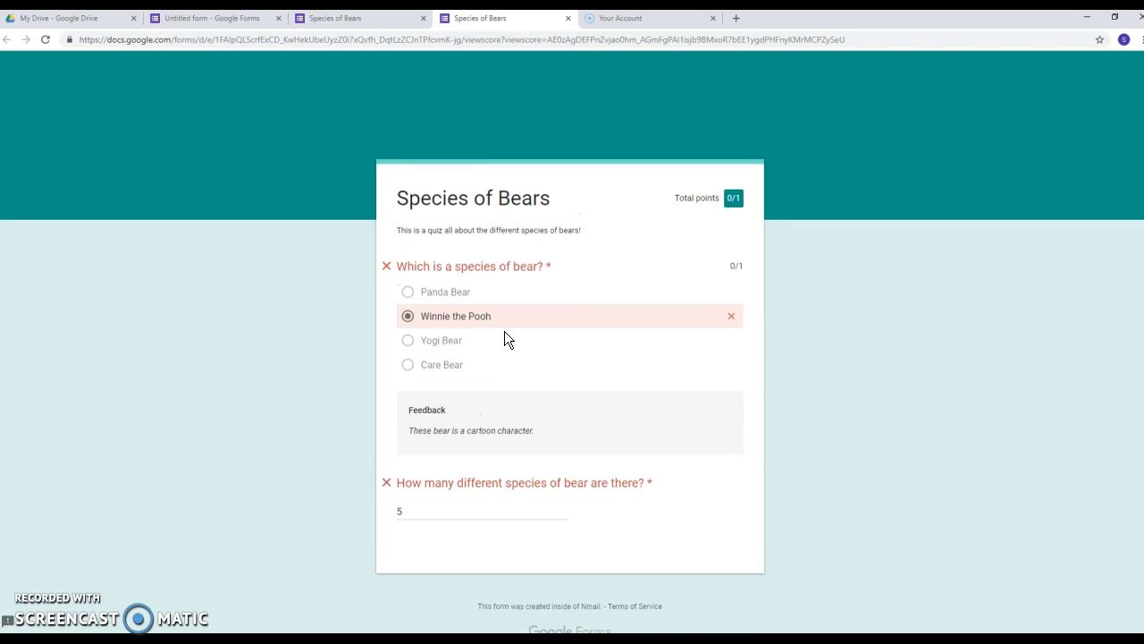
Step: Preview the quiz again, submit a test response with "Panda Bear" and 8 as answers, and view its score
left_click(245, 20)
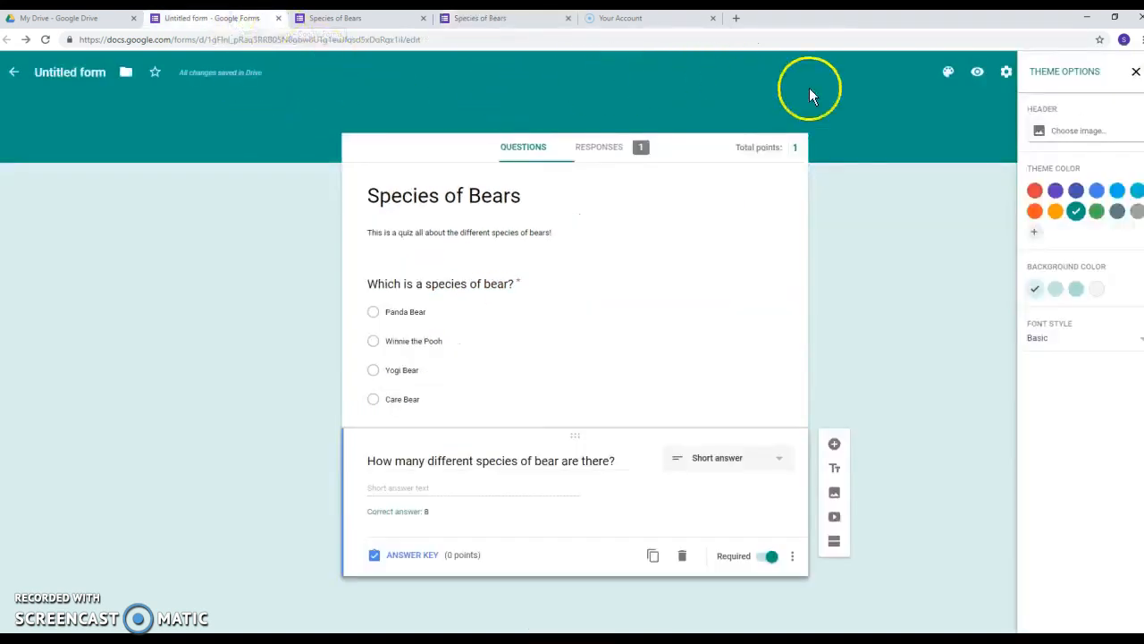
left_click(976, 72)
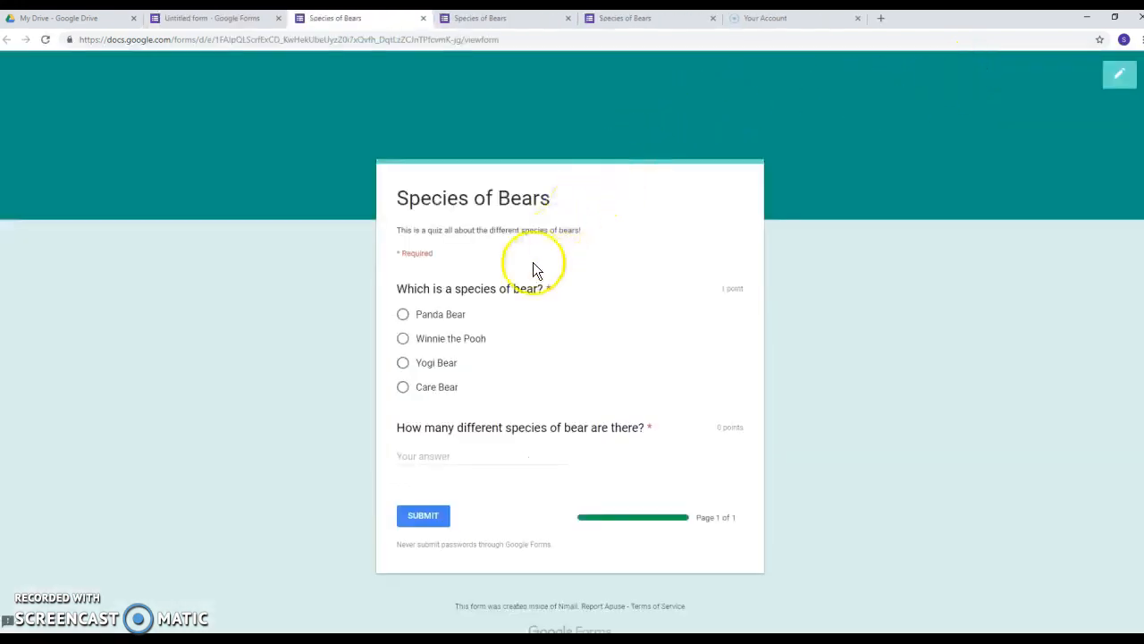
left_click(402, 314)
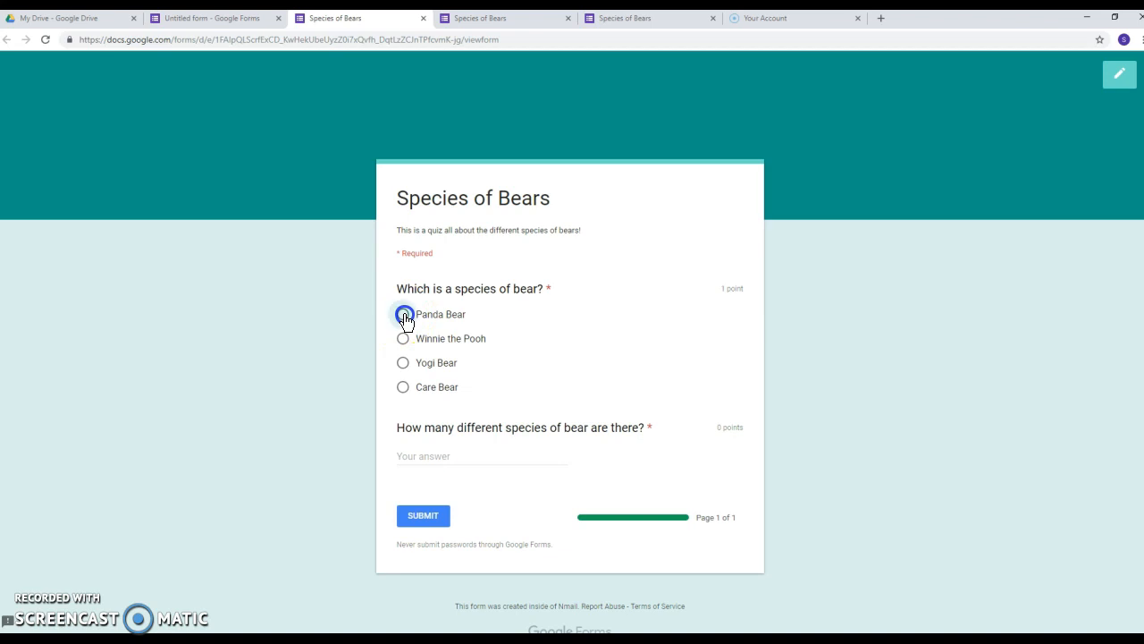
left_click(463, 461)
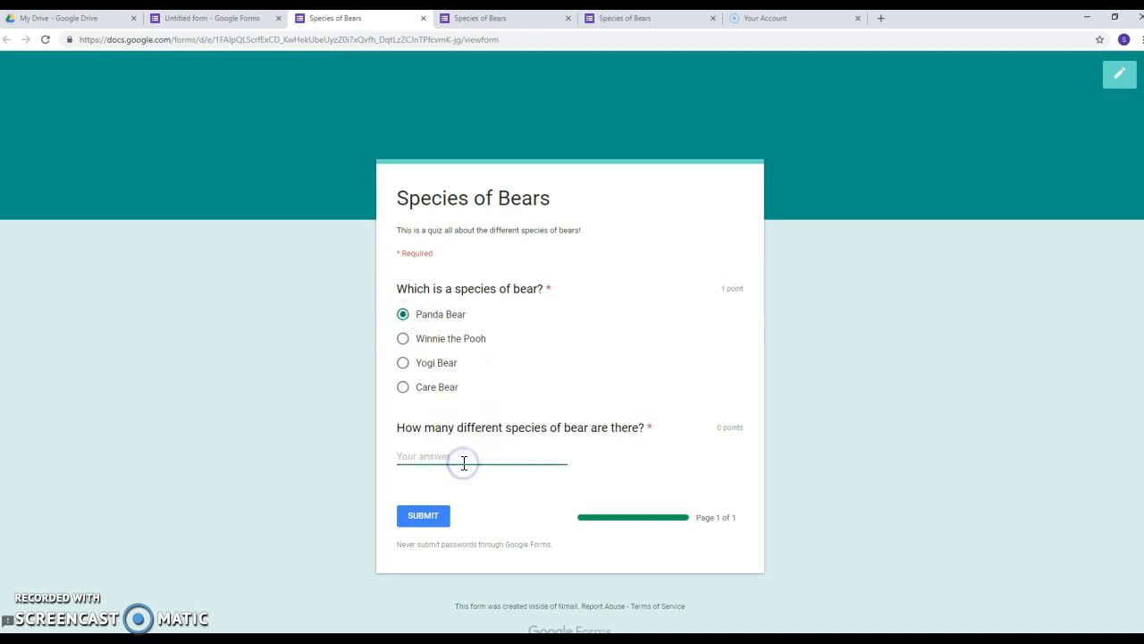
type("8")
left_click(436, 514)
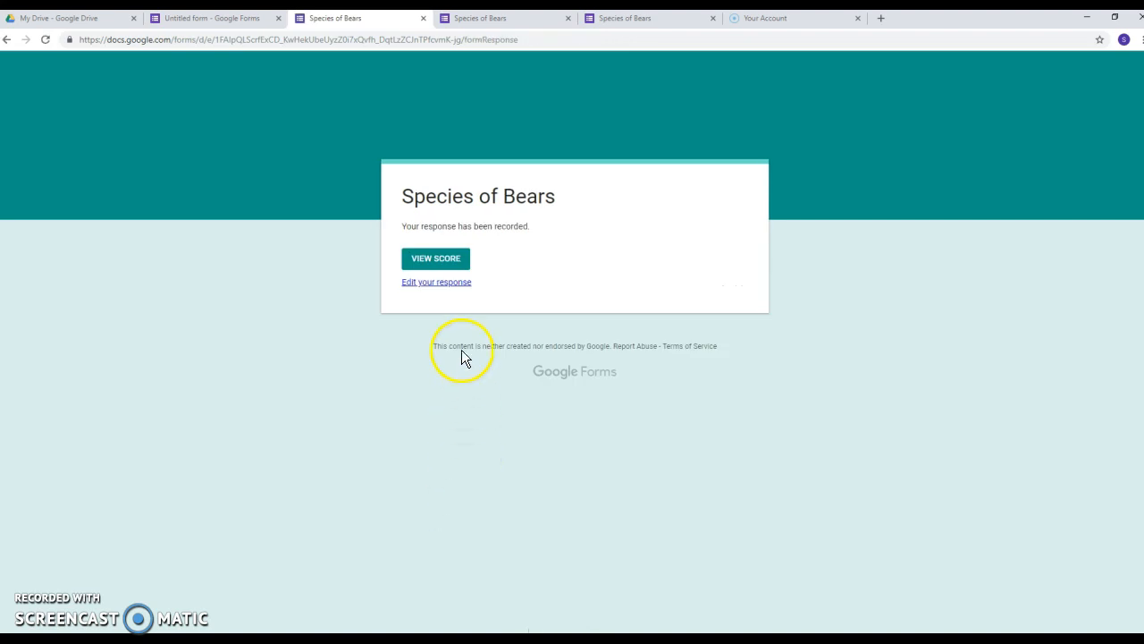
left_click(438, 258)
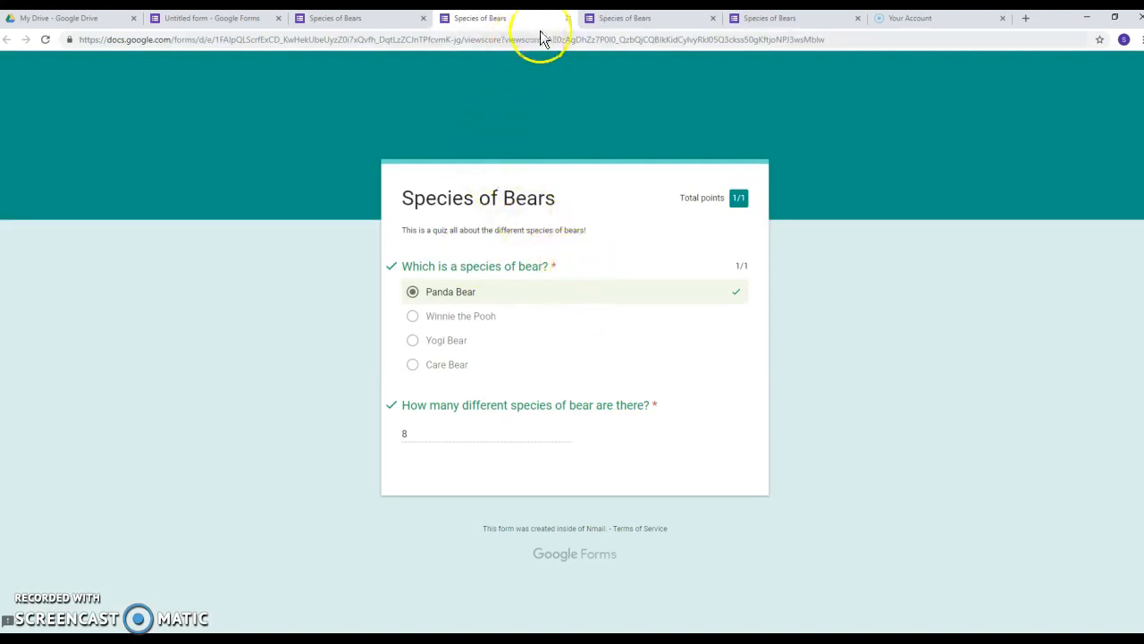
Step: Close the score pages and the extra preview page, and return to the form editor
left_click(568, 18)
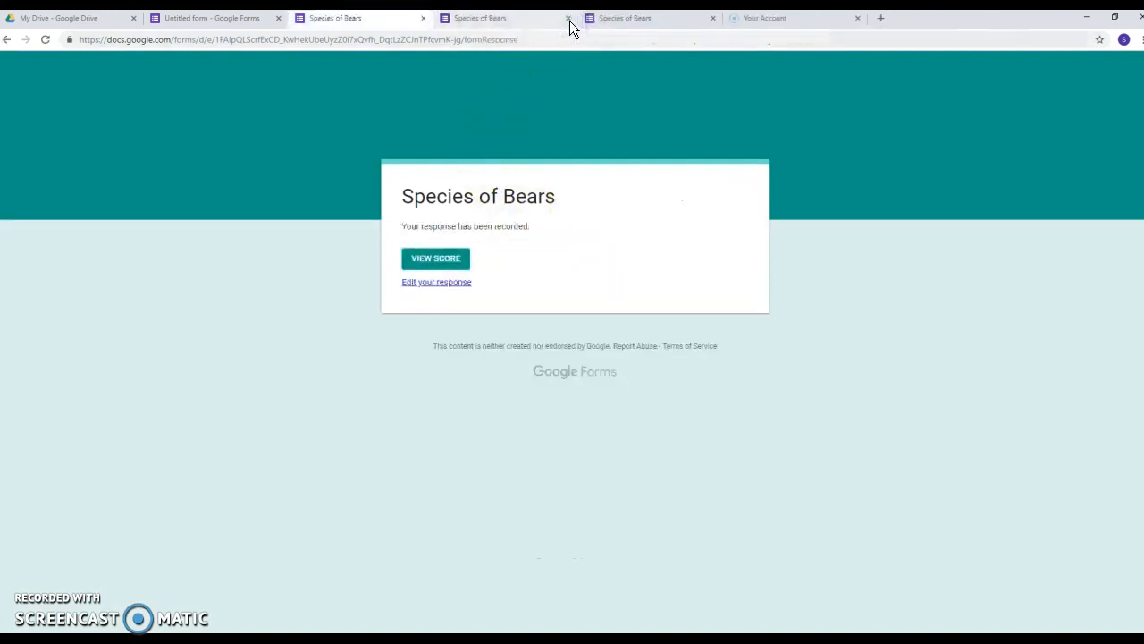
left_click(568, 19)
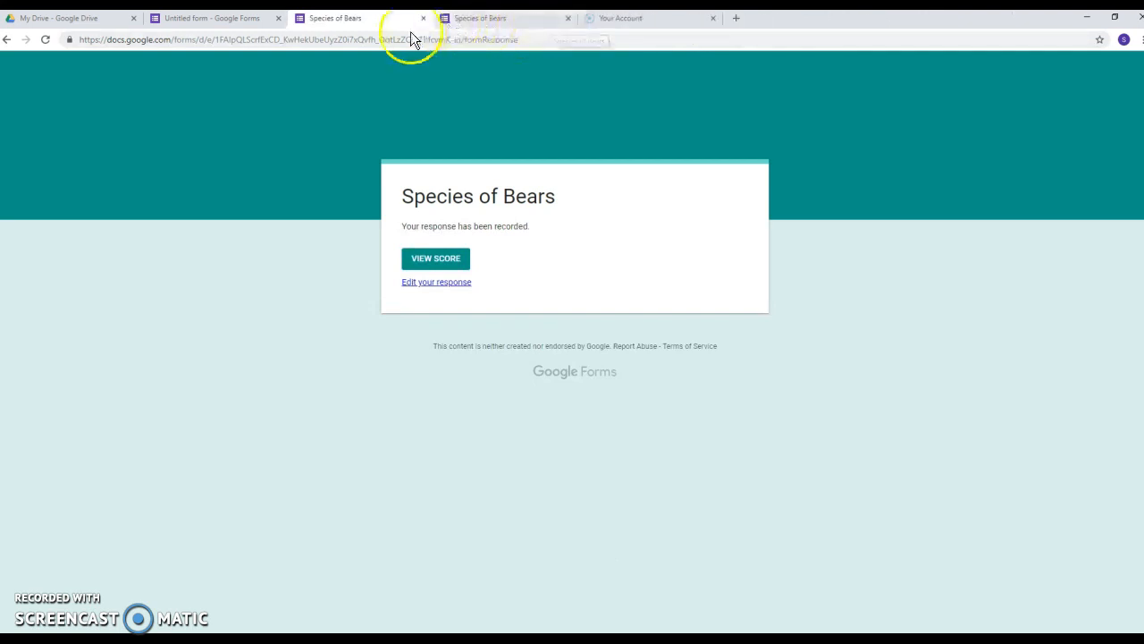
left_click(567, 17)
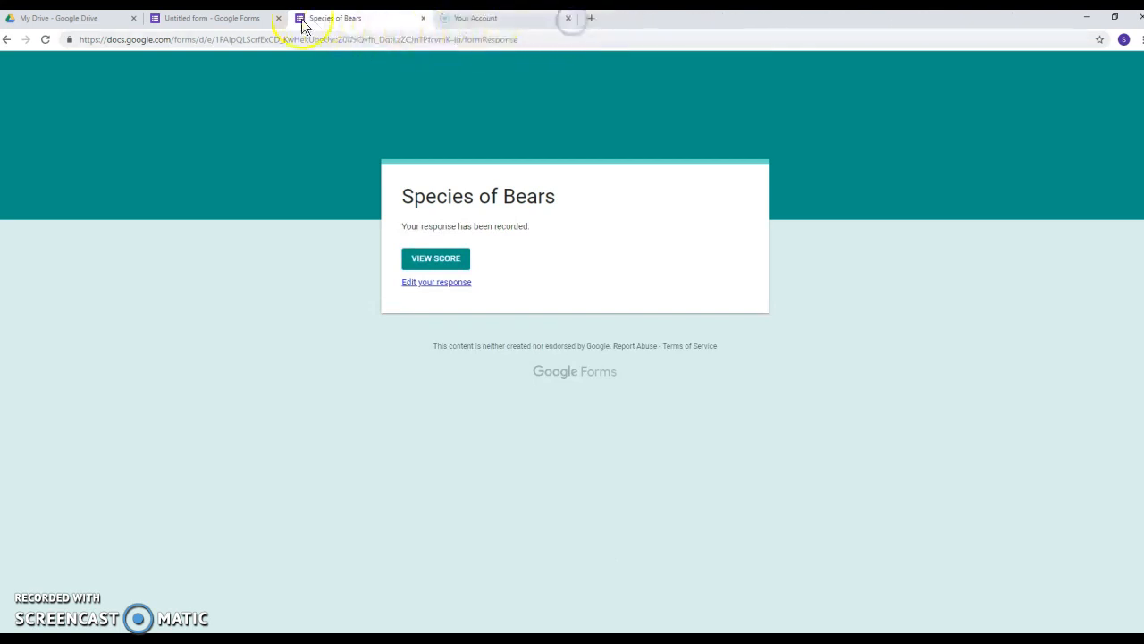
left_click(238, 19)
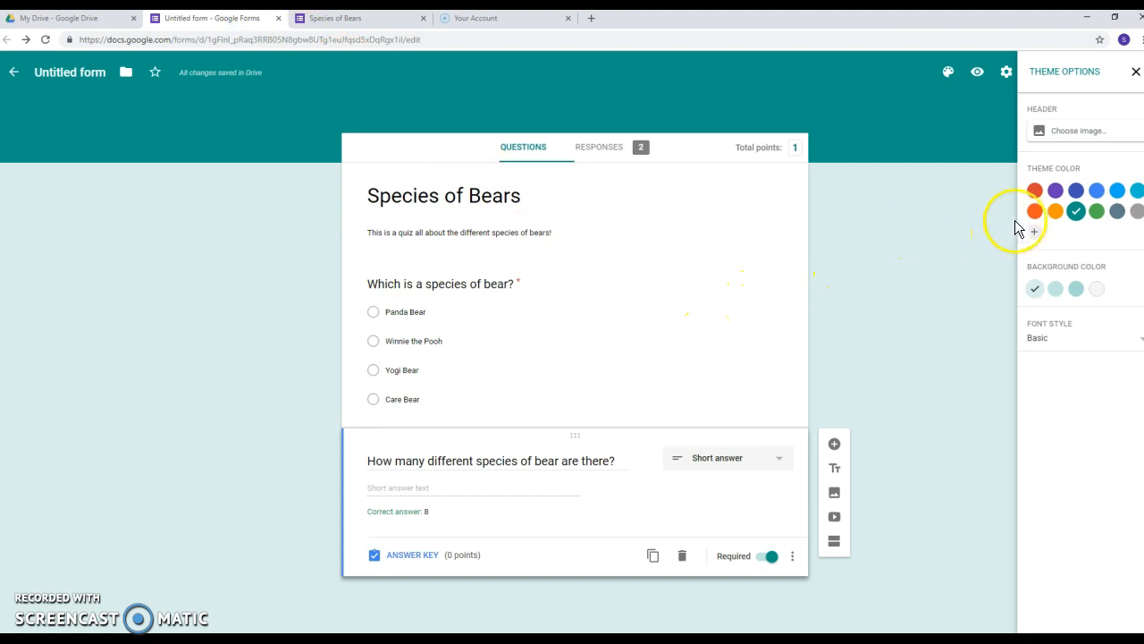
Step: Close the theme options and open the form's sending options
left_click(1136, 72)
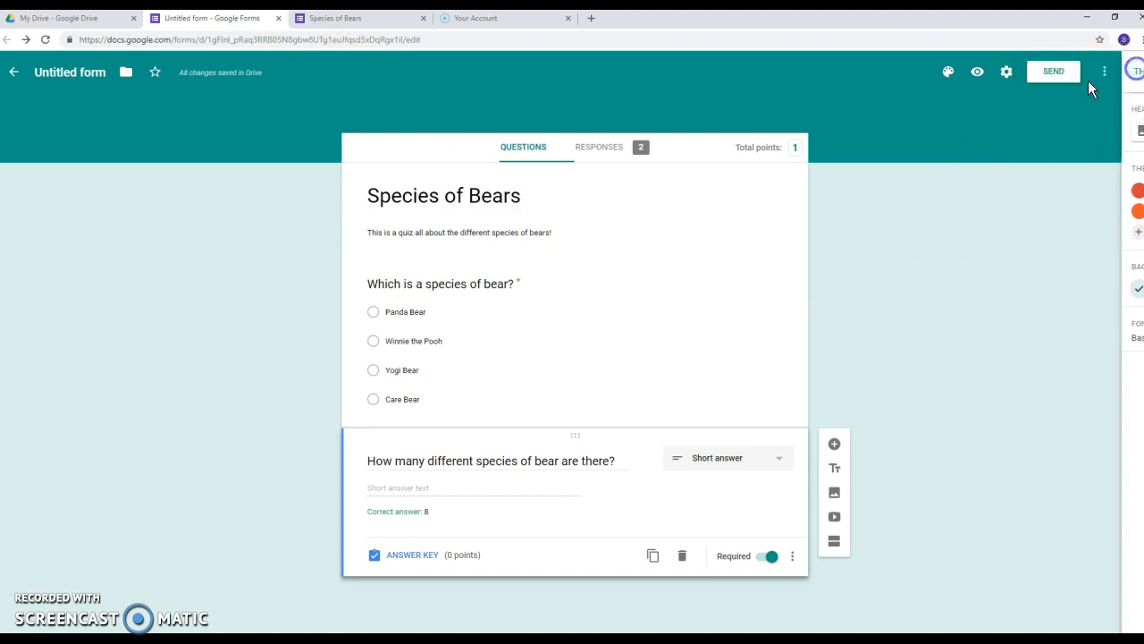
left_click(1052, 75)
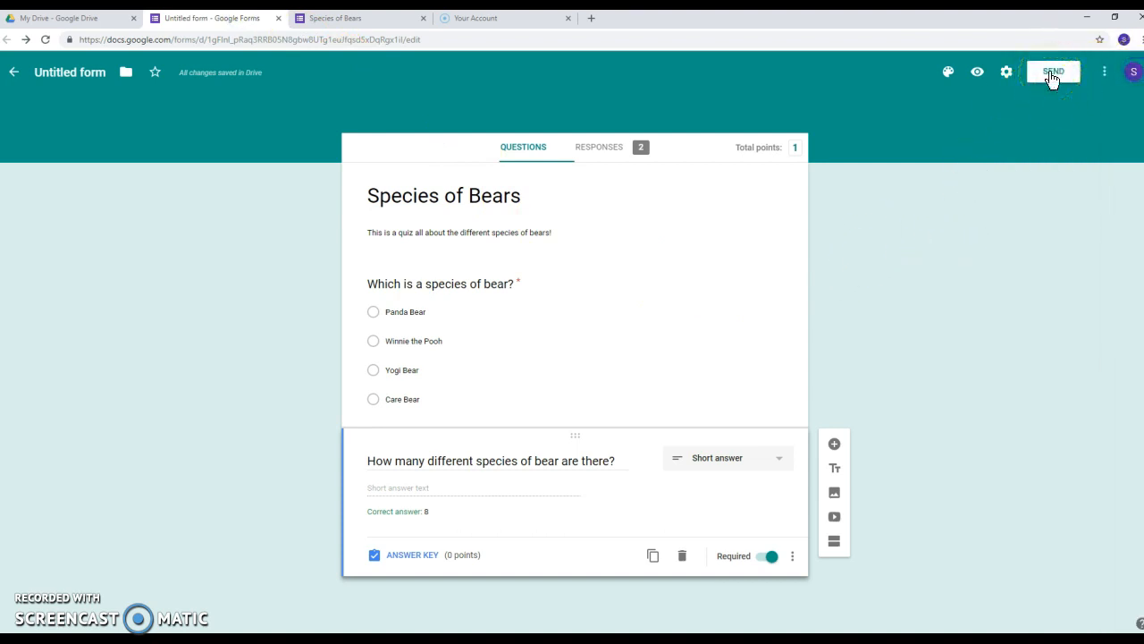